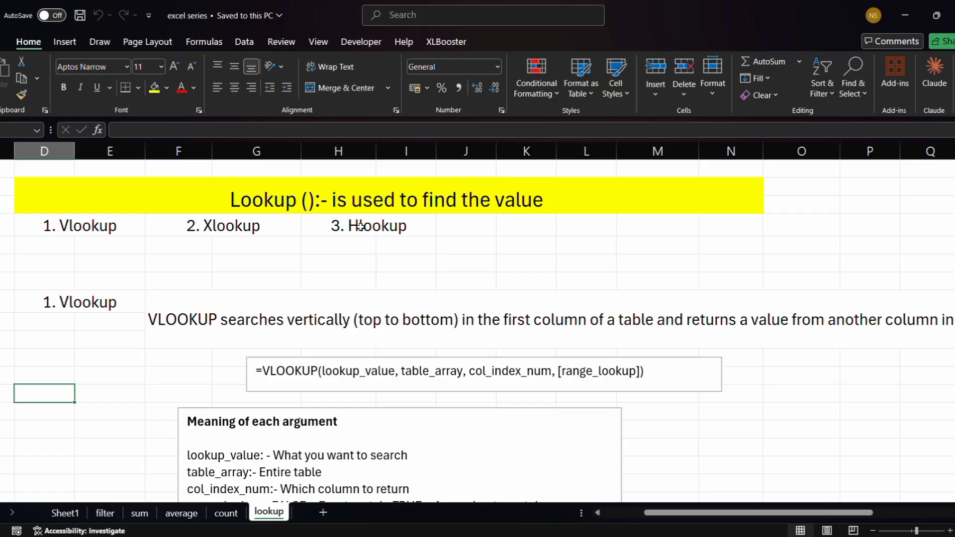
# Review the lookup types, the VLOOKUP definition, its syntax and the meaning of each argument on the lookup sheet
pyautogui.scroll(-1, 360, 226)
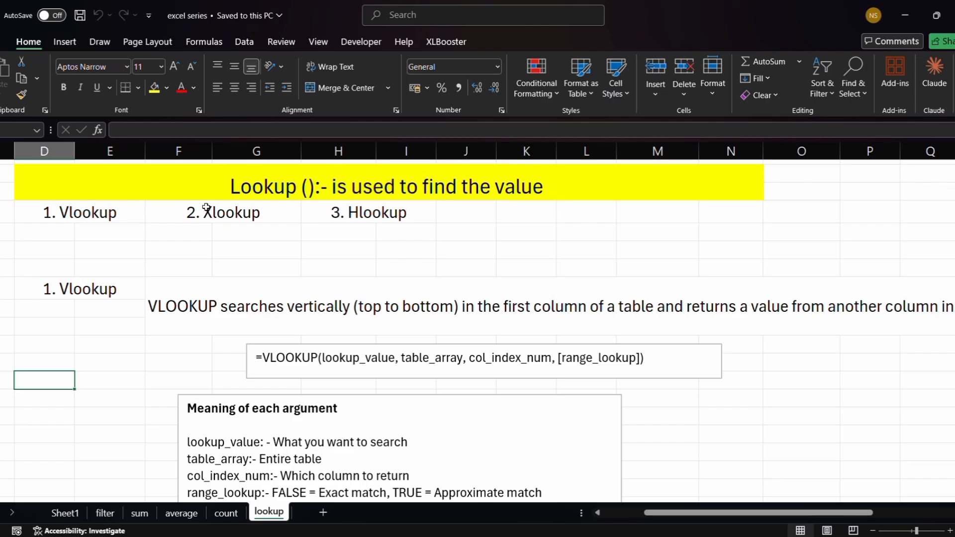
pyautogui.scroll(-1, 351, 213)
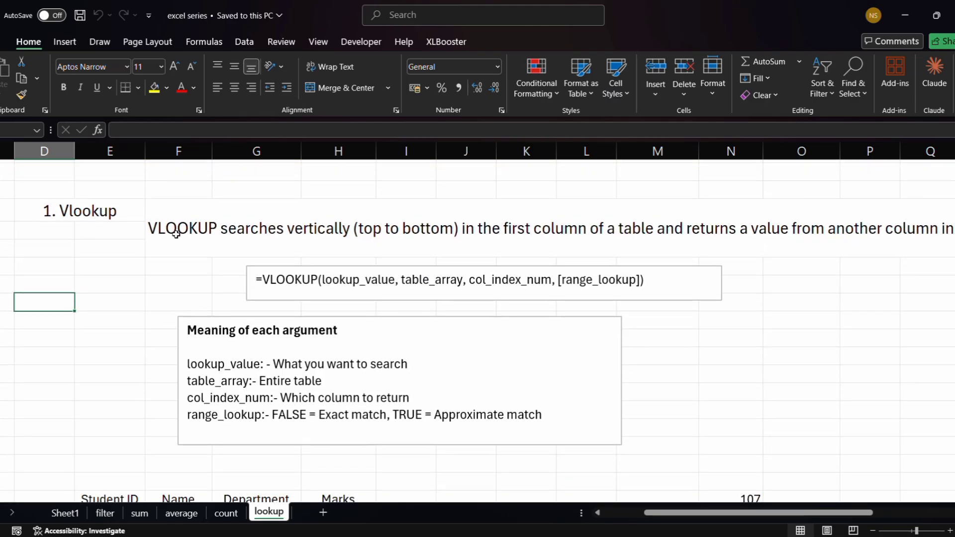
pyautogui.scroll(-1, 134, 262)
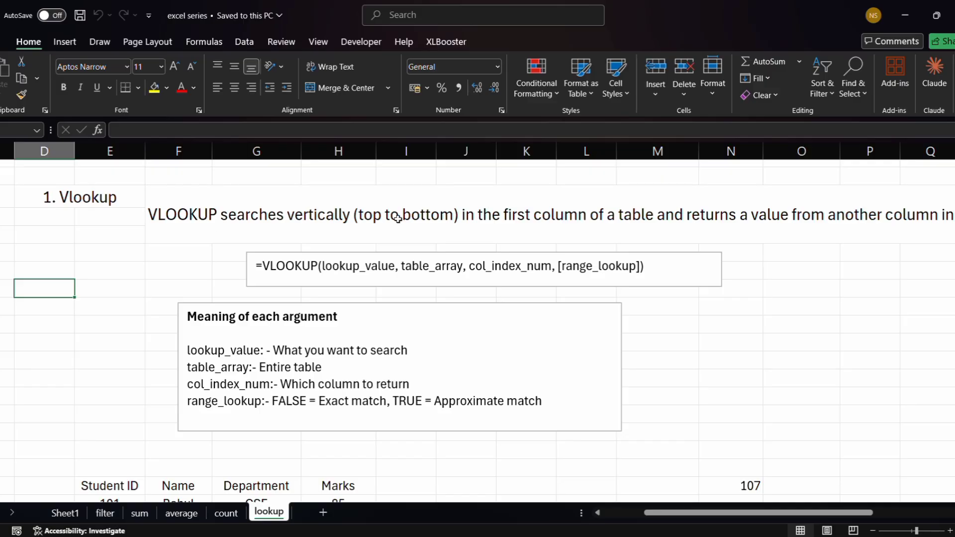
pyautogui.hscroll(1, 615, 223)
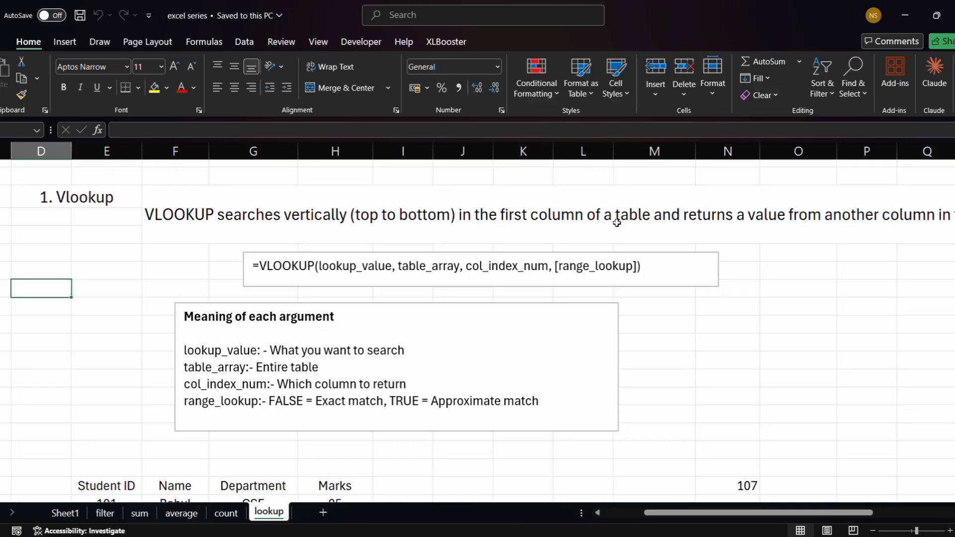
pyautogui.hscroll(3, 617, 222)
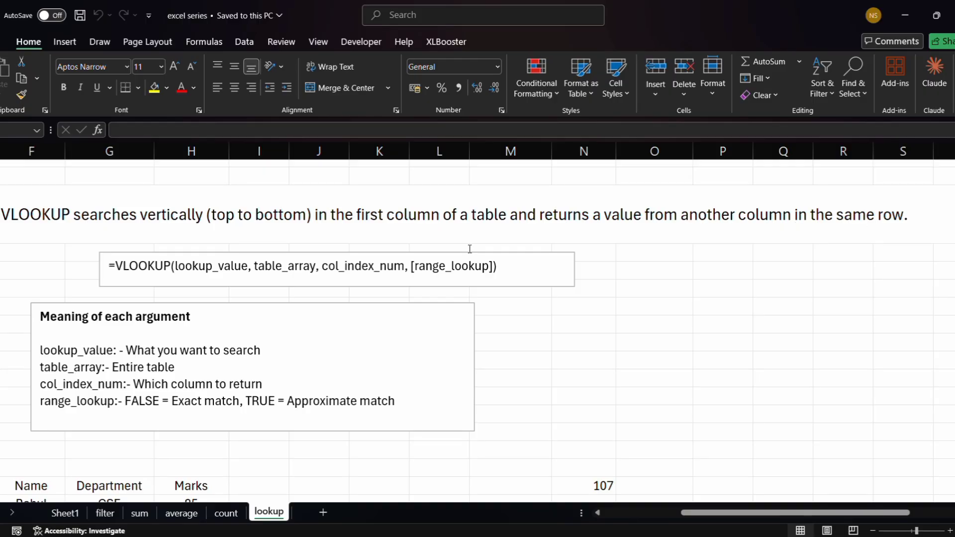
pyautogui.hscroll(-2, 470, 249)
pyautogui.scroll(-4, 469, 249)
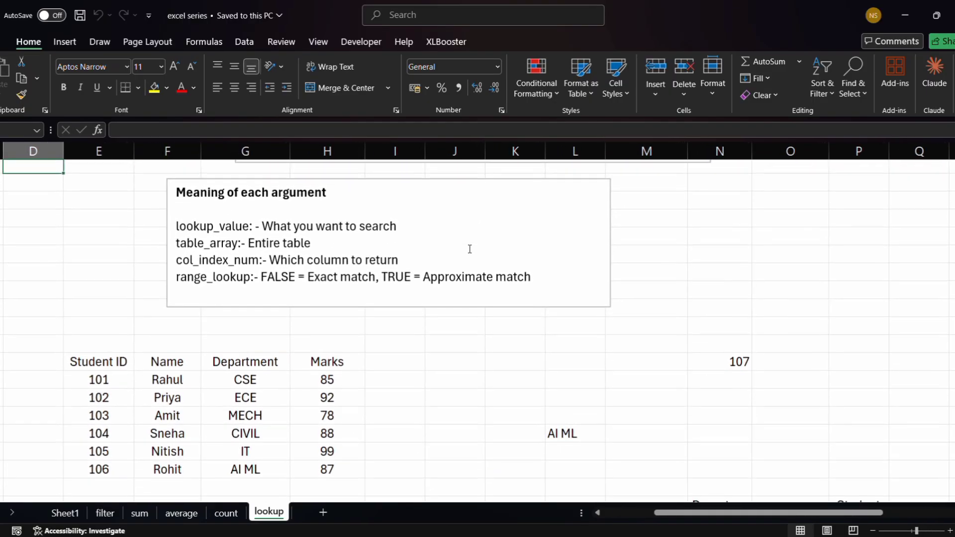
pyautogui.scroll(1, 70, 350)
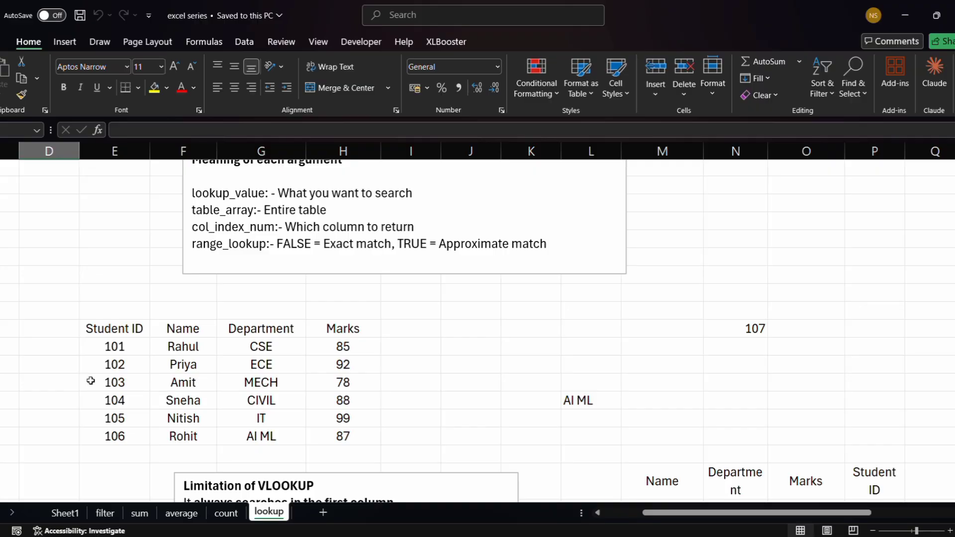
pyautogui.scroll(1, 62, 385)
pyautogui.scroll(2, 62, 385)
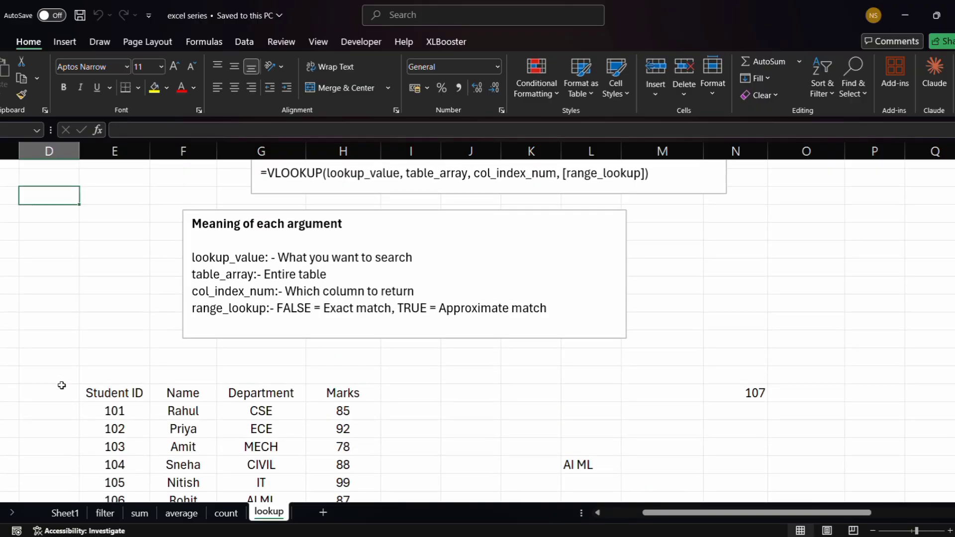
pyautogui.scroll(-1, 61, 385)
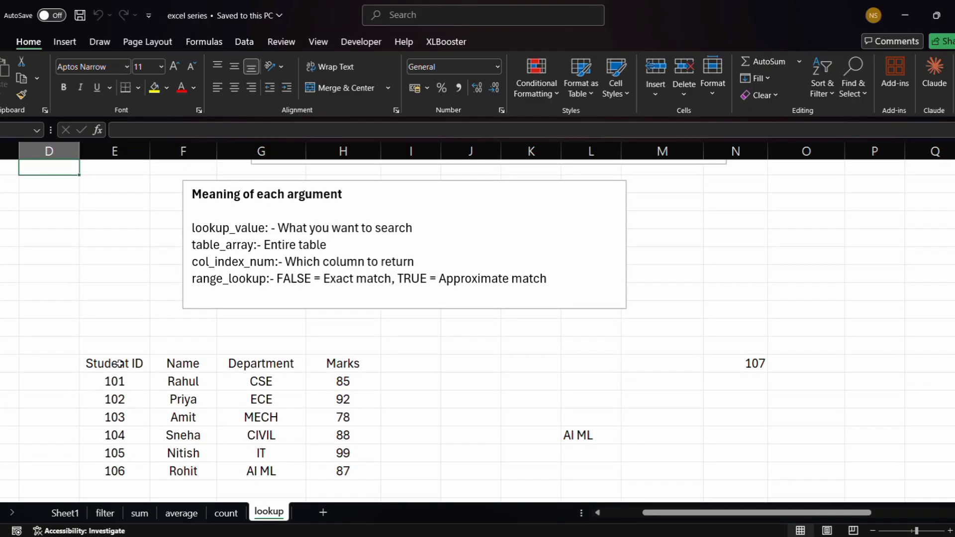
# Trace student ID 103 to its department in the student table, and compare the table with the VLOOKUP argument and limitation notes
pyautogui.click(132, 418)
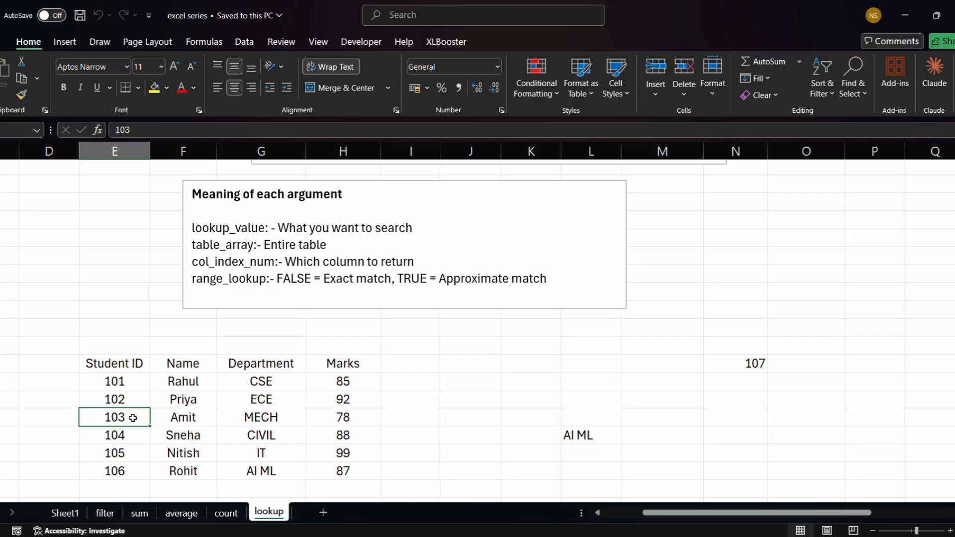
pyautogui.click(266, 417)
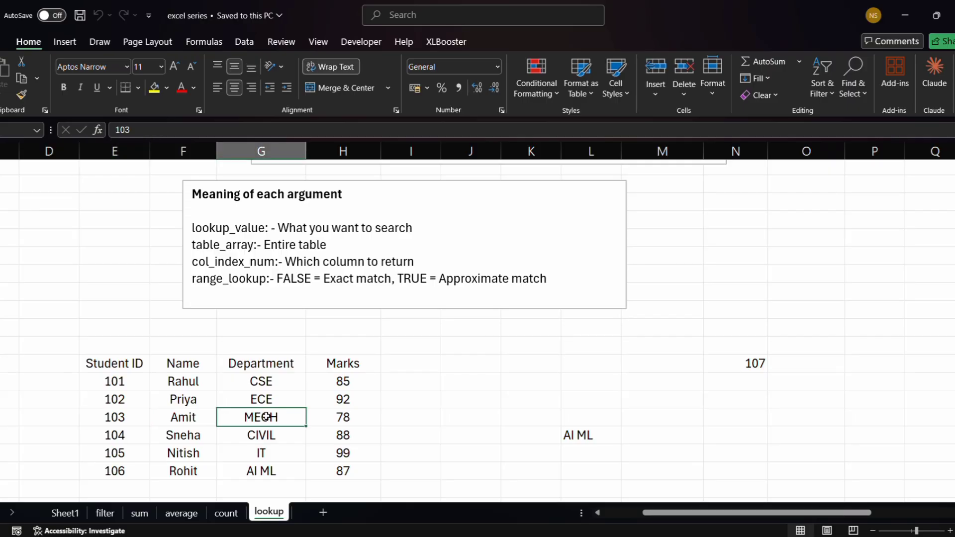
pyautogui.scroll(1, 528, 289)
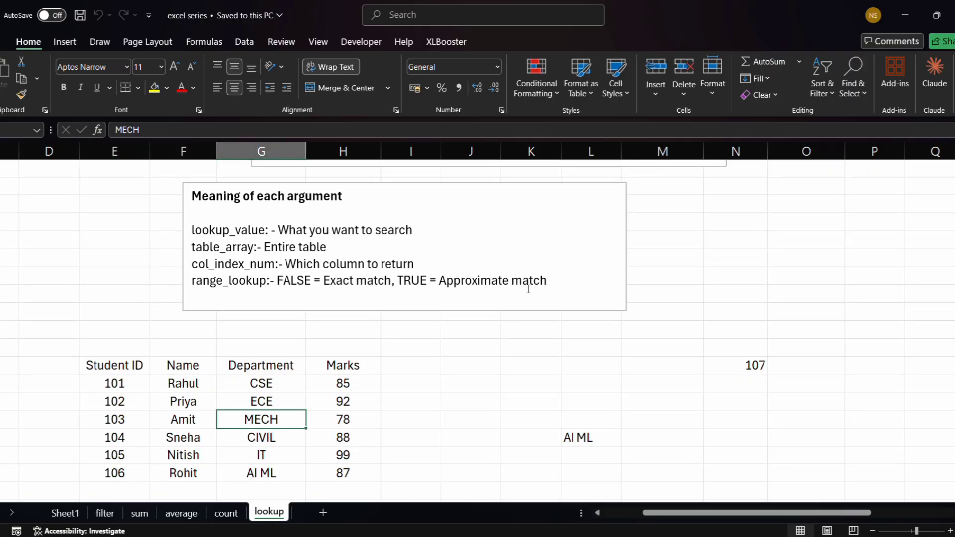
pyautogui.scroll(2, 529, 290)
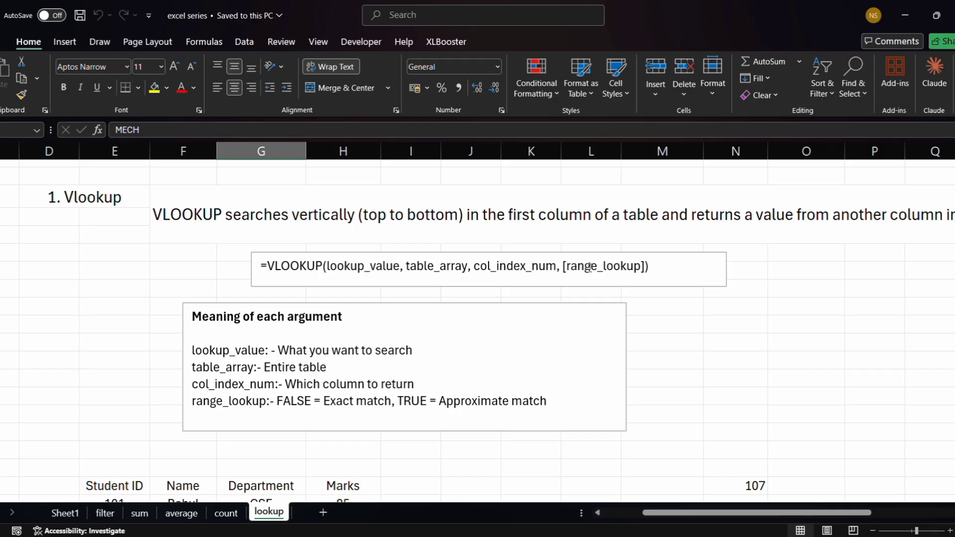
pyautogui.scroll(-1, 294, 363)
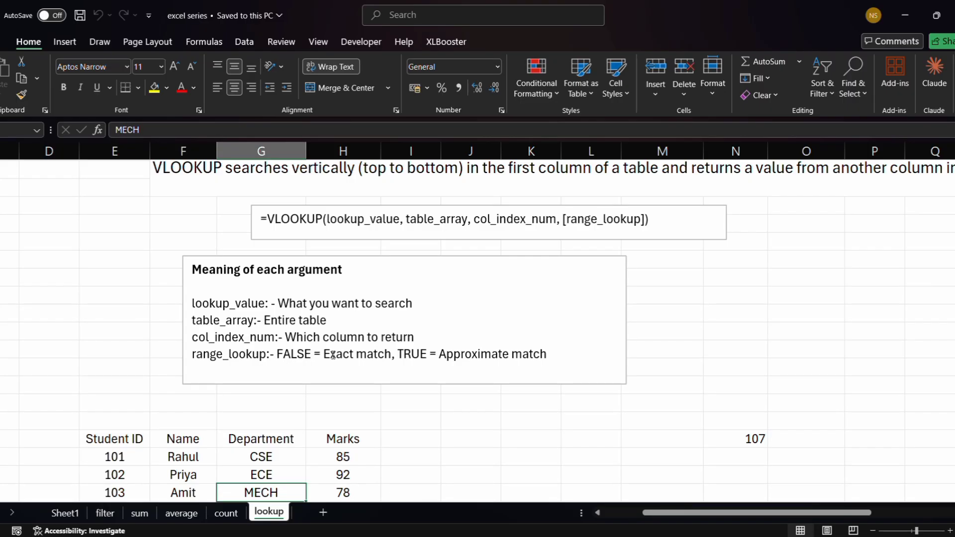
pyautogui.scroll(-1, 333, 356)
pyautogui.scroll(-1, 334, 355)
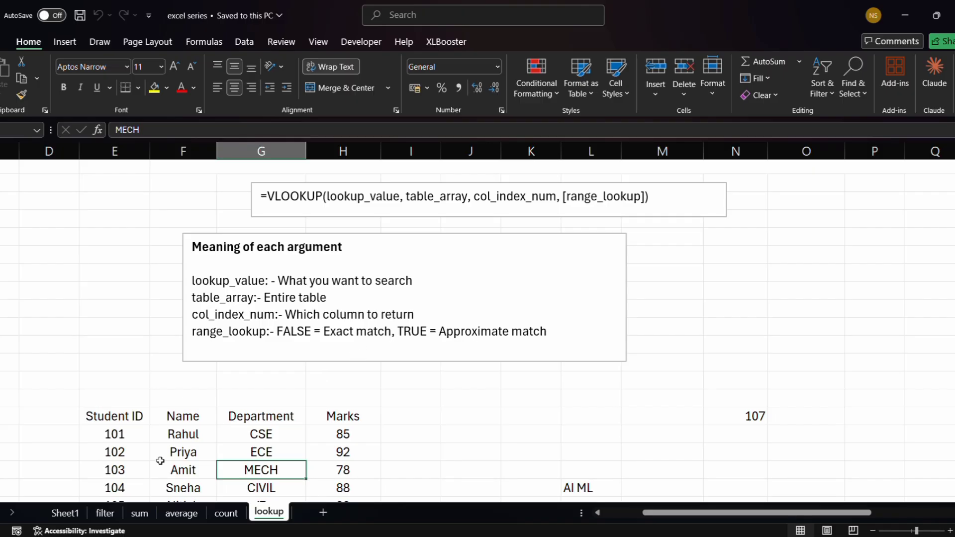
pyautogui.scroll(-1, 125, 476)
pyautogui.scroll(-5, 124, 476)
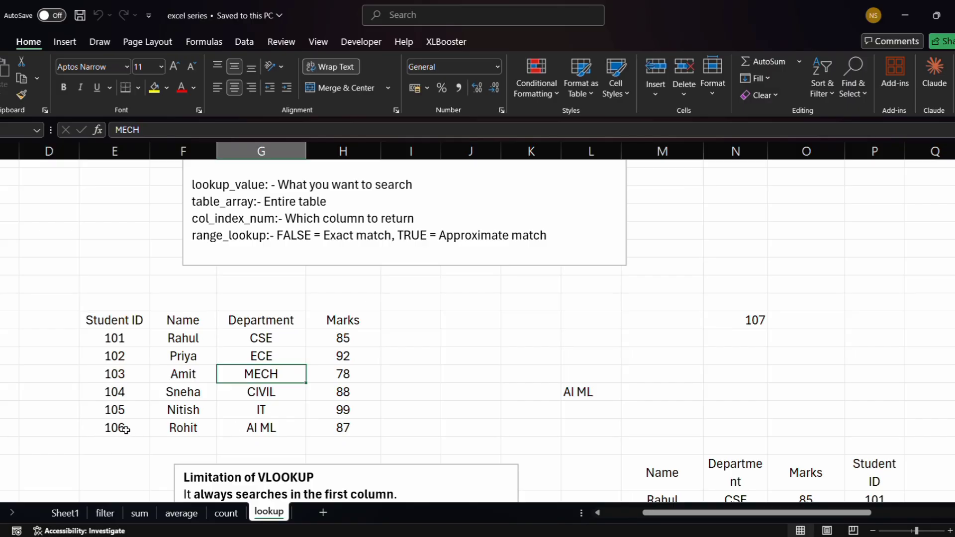
pyautogui.scroll(-2, 433, 309)
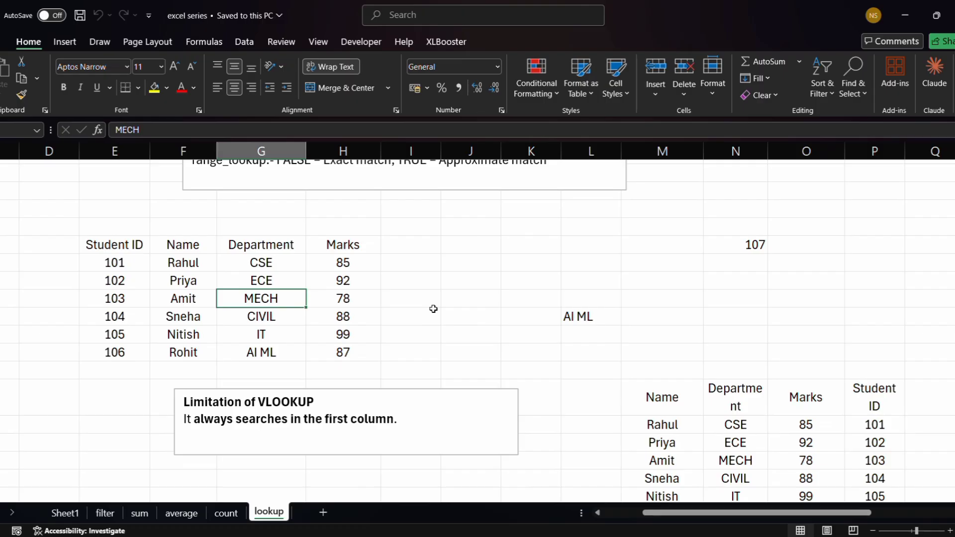
# Clear the old AI ML result and the 107 lookup value beside the student table, and enter 104 in M24
pyautogui.scroll(2, 583, 380)
pyautogui.click(583, 380)
pyautogui.doubleClick(583, 380)
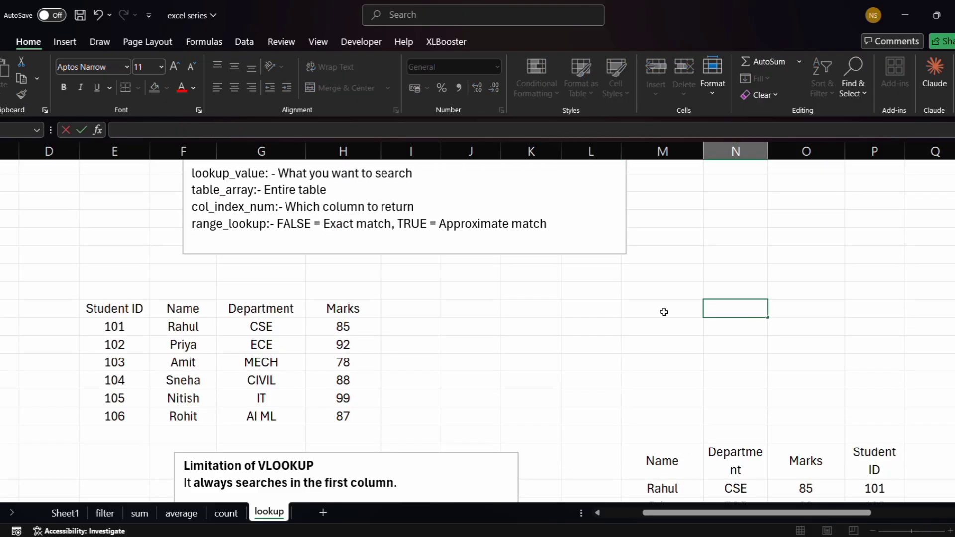
pyautogui.click(664, 312)
pyautogui.write('1')
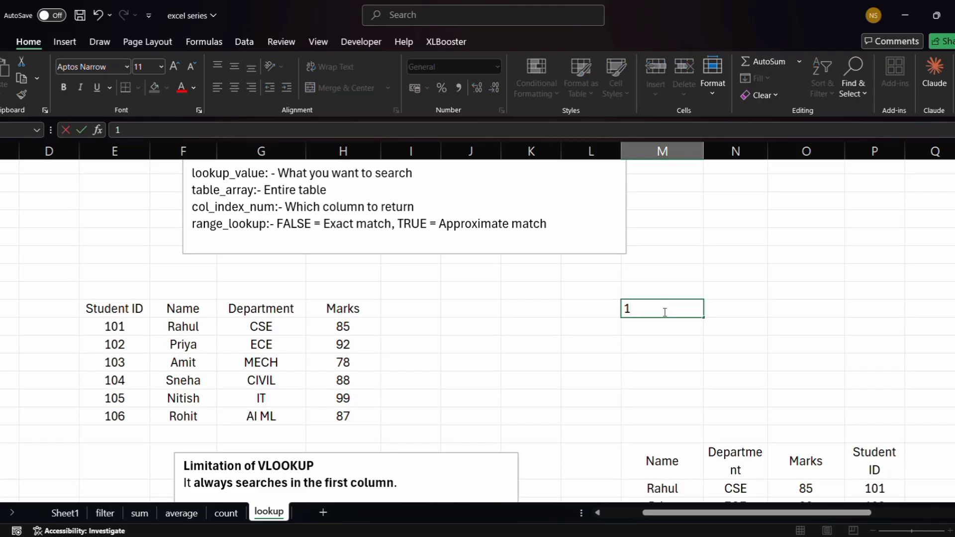
pyautogui.write('04')
pyautogui.press('Return')
# Begin a VLOOKUP formula in K26 with M24 as the lookup value
pyautogui.click(512, 346)
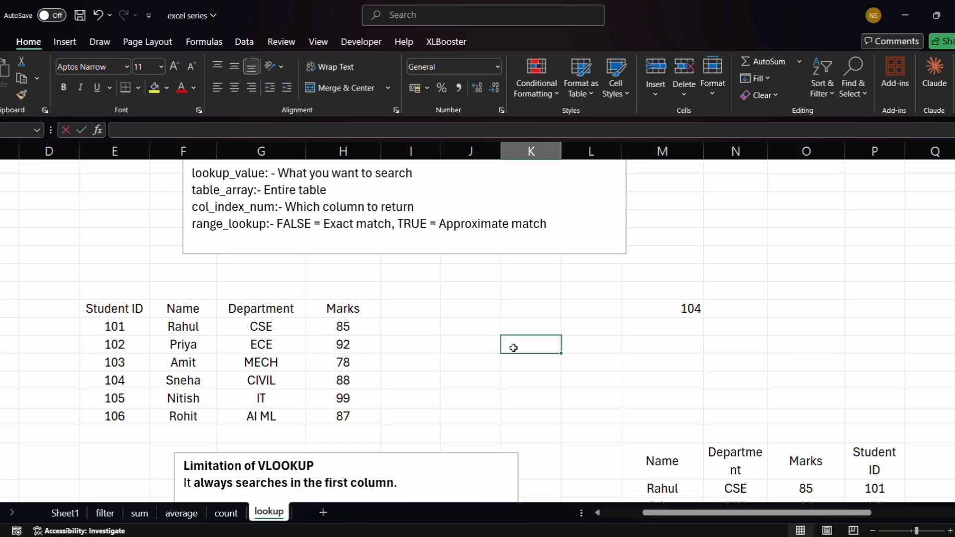
pyautogui.write('=vlo')
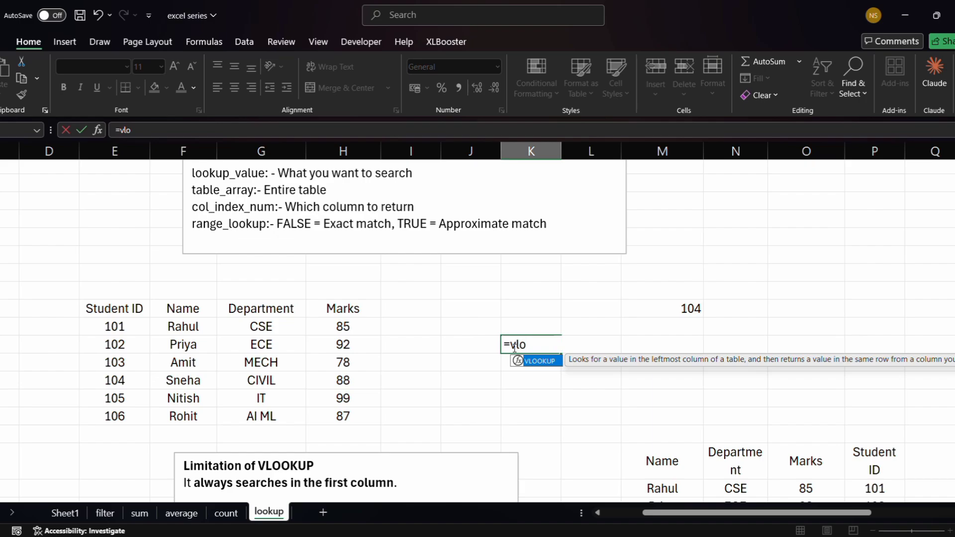
pyautogui.press('Tab')
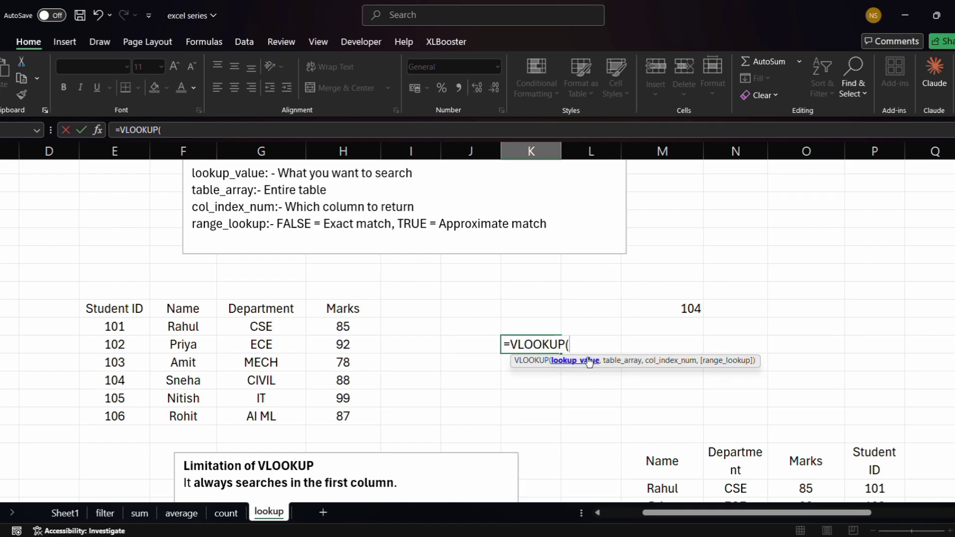
pyautogui.click(681, 313)
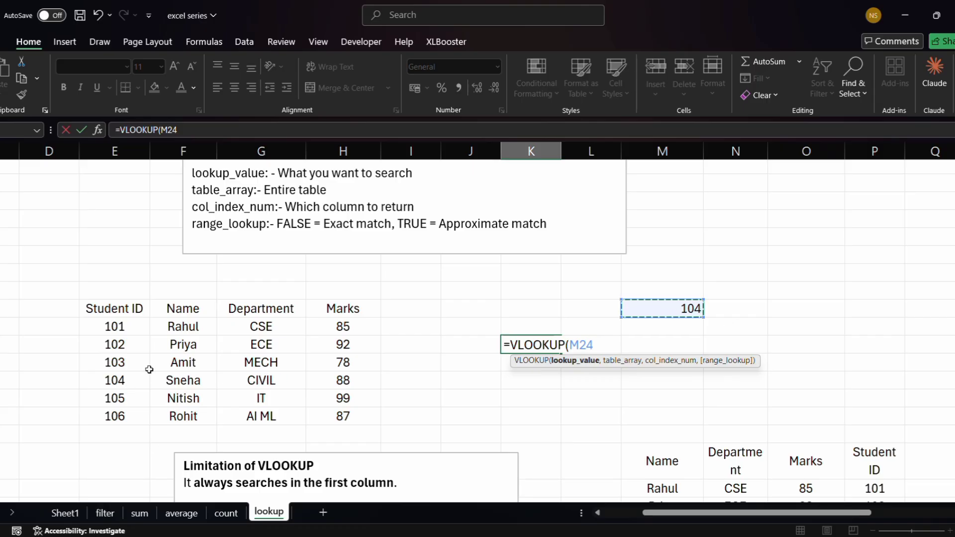
pyautogui.scroll(-8, 144, 368)
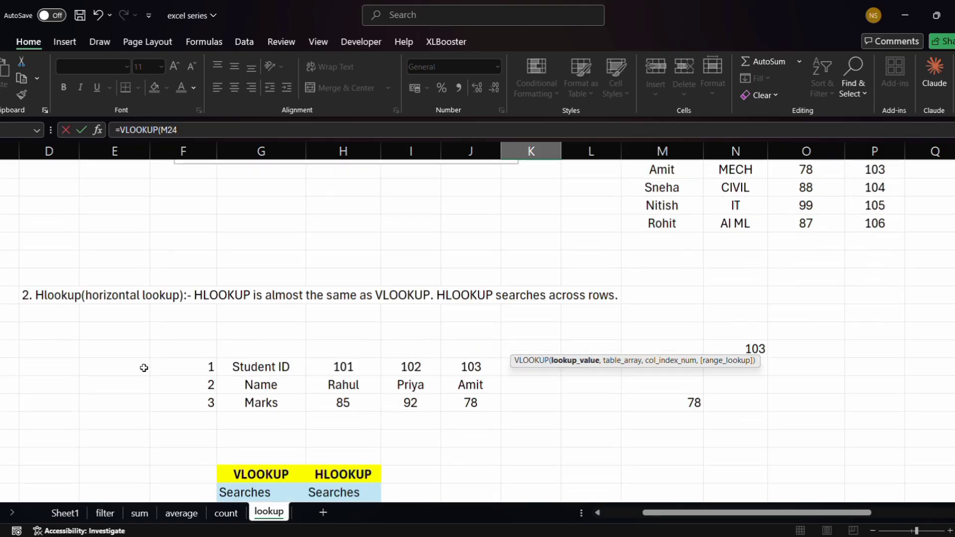
pyautogui.scroll(10, 143, 368)
pyautogui.scroll(-4, 144, 368)
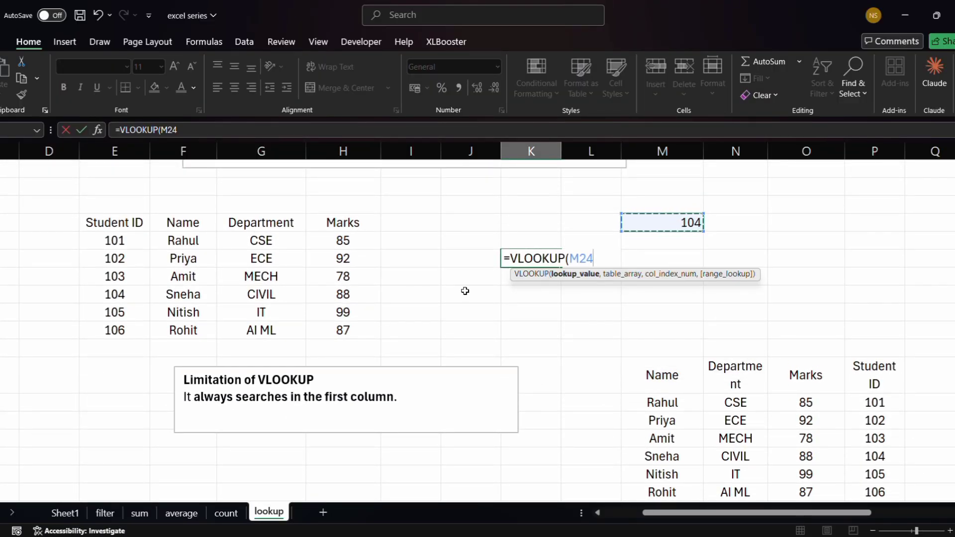
pyautogui.scroll(1, 465, 291)
pyautogui.scroll(-1, 465, 291)
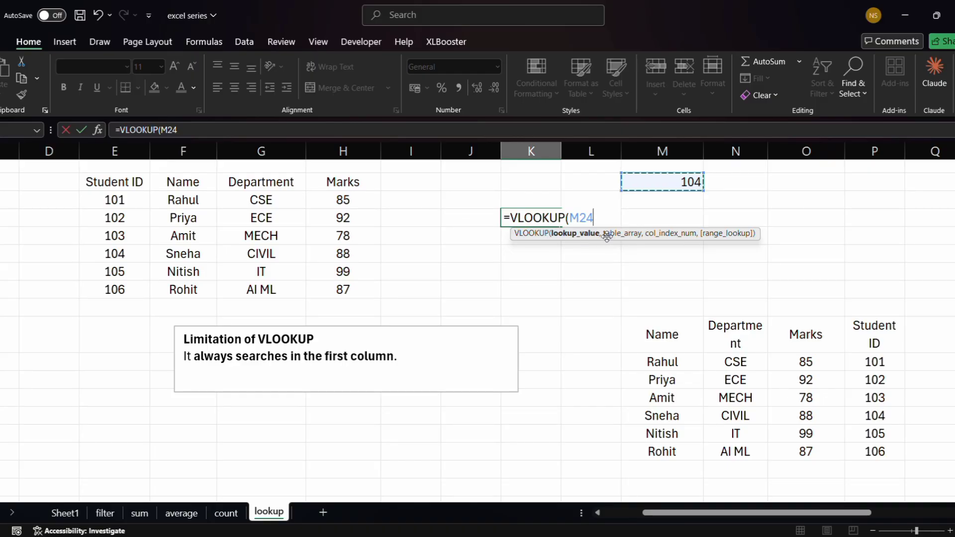
# Complete the VLOOKUP formula with E25:H30 as the table array and 3 as the column index number
pyautogui.write(',')
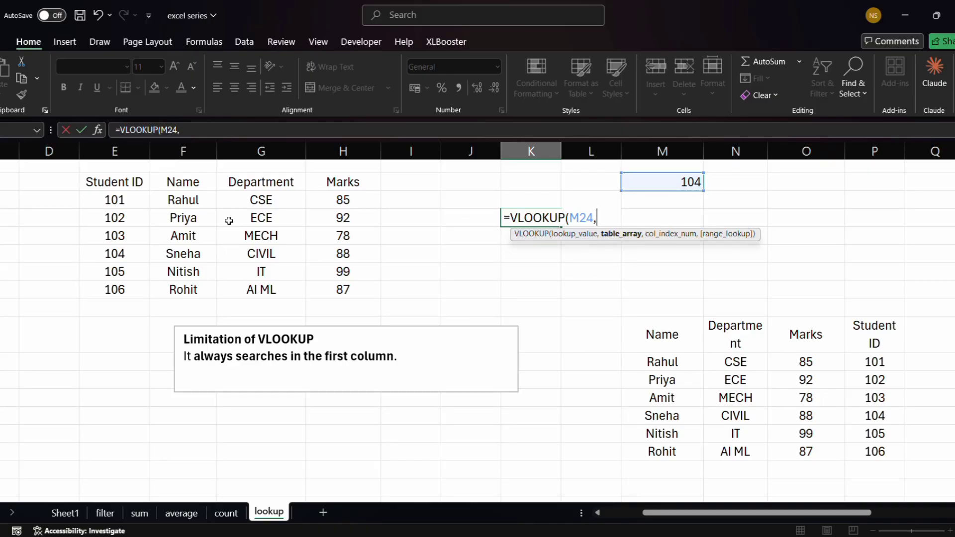
pyautogui.click(112, 200)
pyautogui.moveTo(155, 208); pyautogui.dragTo(357, 291)
pyautogui.write(',')
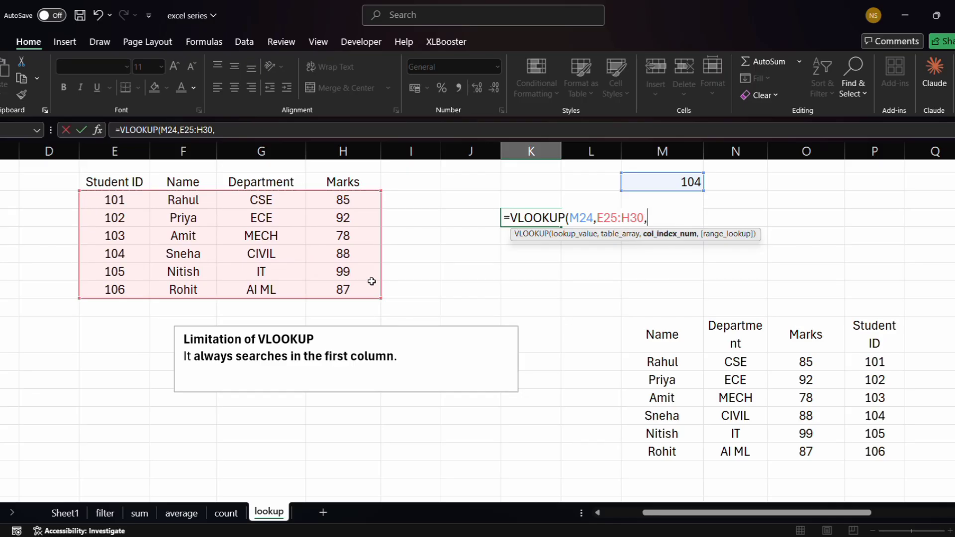
pyautogui.scroll(2, 483, 232)
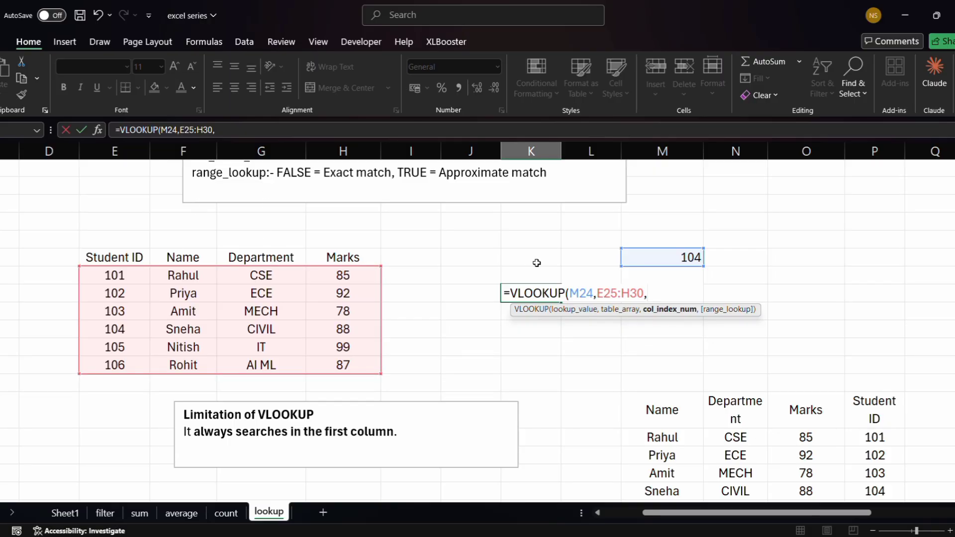
pyautogui.write('3)')
pyautogui.press('Return')
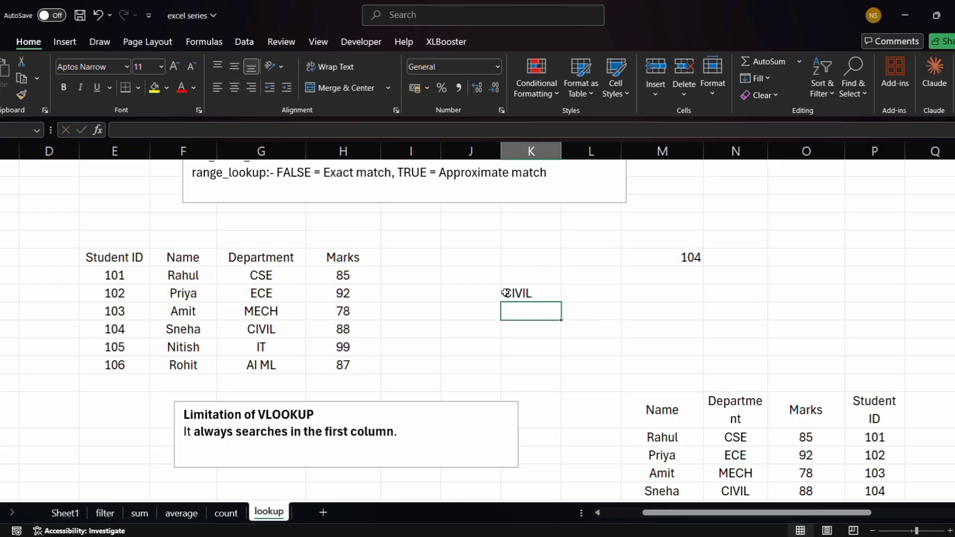
# Add FALSE as the range_lookup argument of the K26 formula for an exact match
pyautogui.click(544, 293)
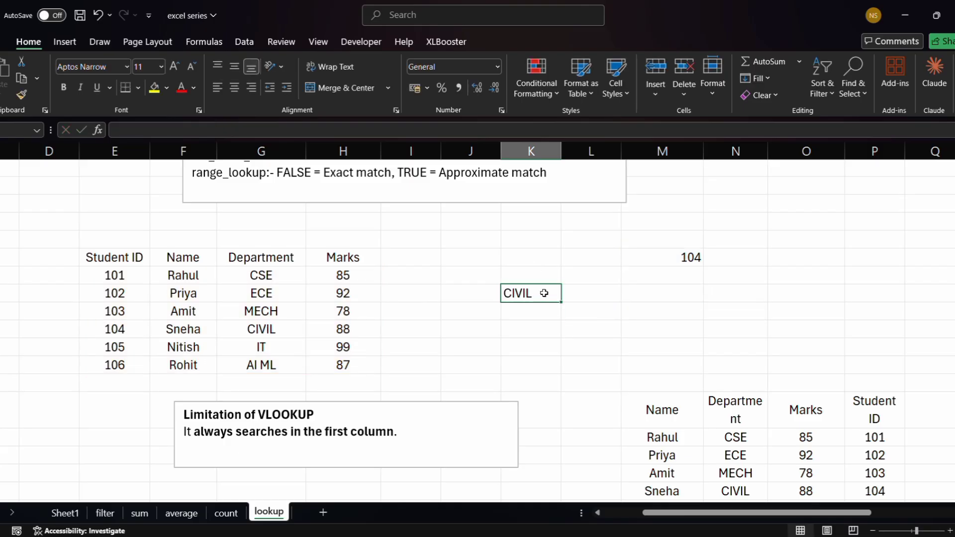
pyautogui.click(220, 131)
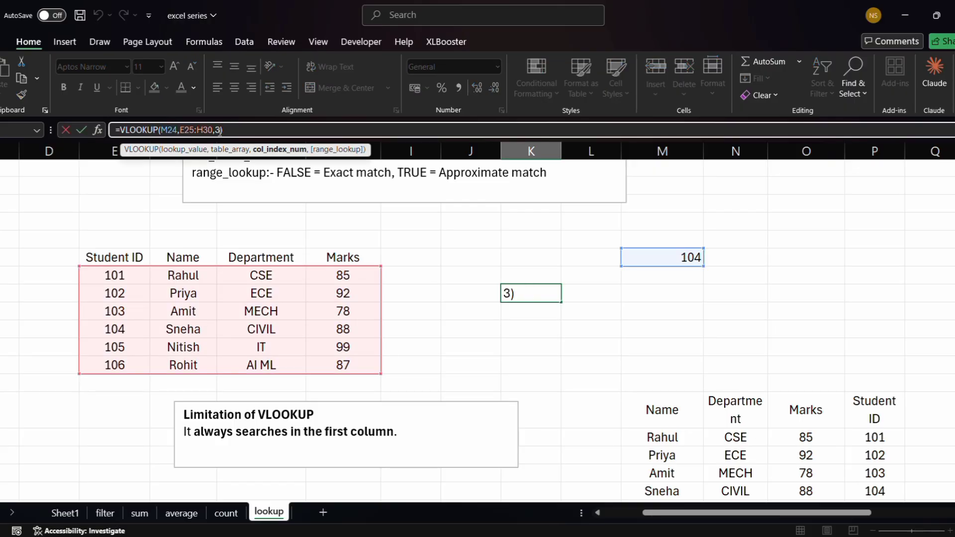
pyautogui.write(',')
pyautogui.press('Down')
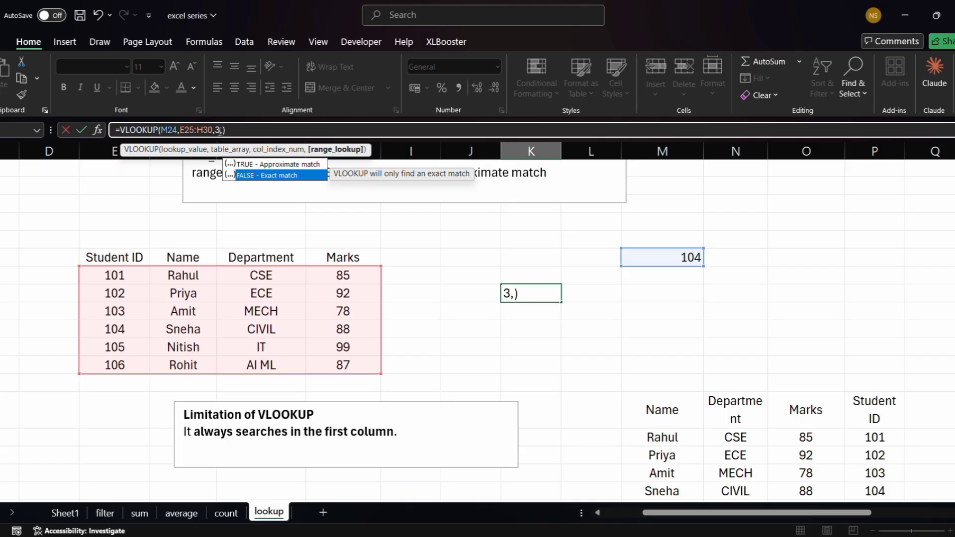
pyautogui.press('Tab')
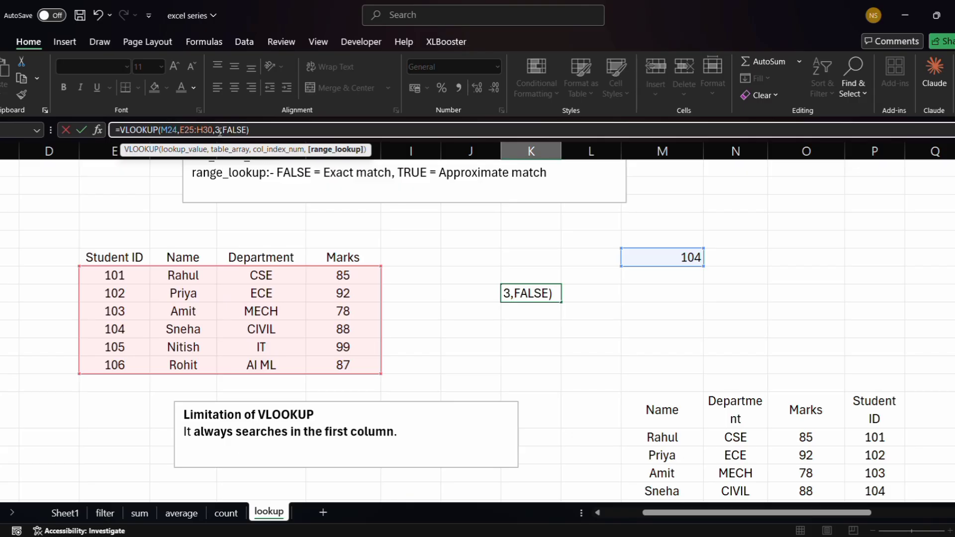
pyautogui.write(')')
pyautogui.press('Return')
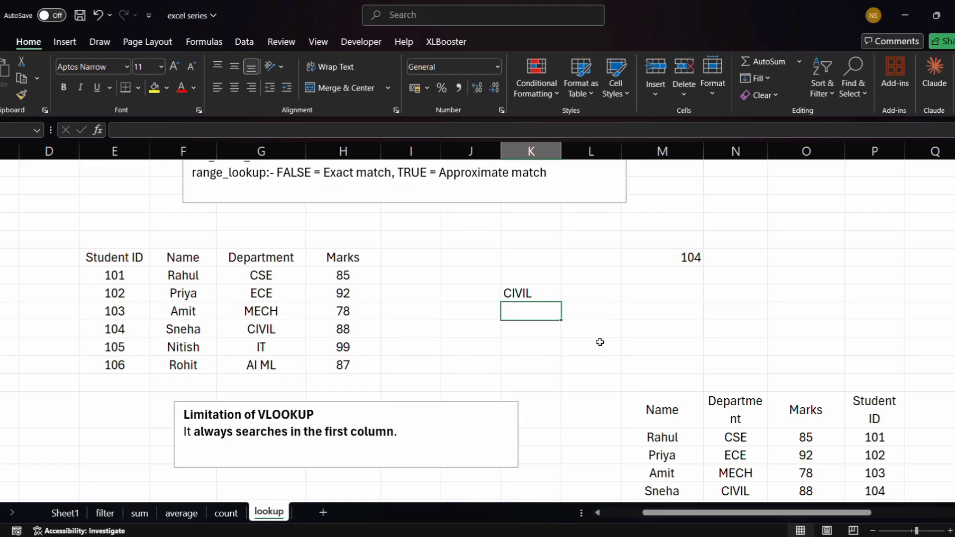
# Enter 107 in M28 as a second lookup value
pyautogui.click(651, 328)
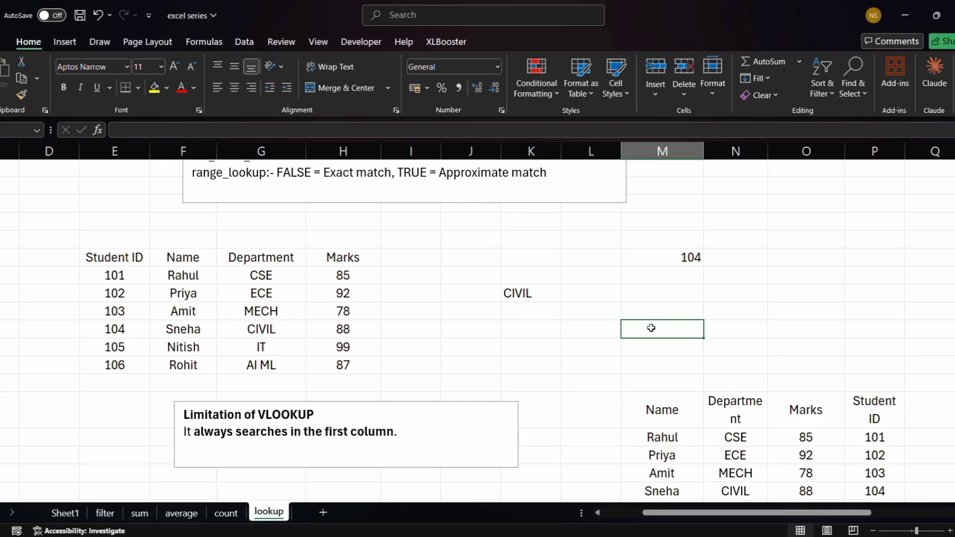
pyautogui.write('107')
pyautogui.press('Return')
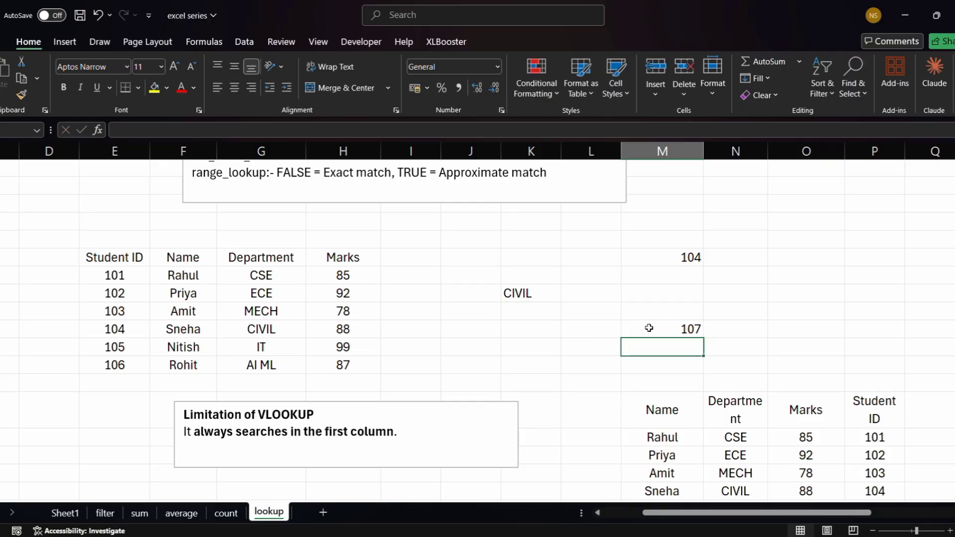
# Try a VLOOKUP in K28 that looks up M28 in E25:H30 with column index 3 and TRUE for an approximate match
pyautogui.click(527, 330)
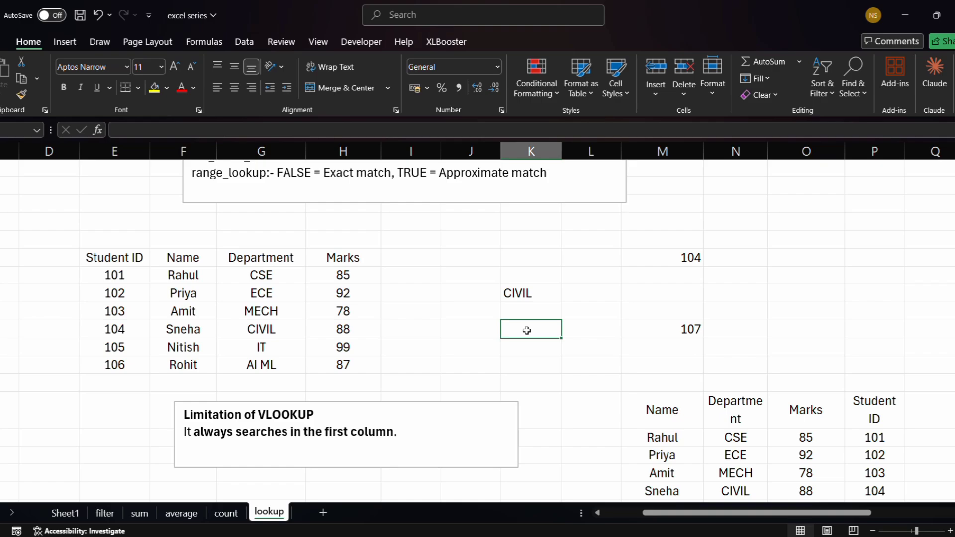
pyautogui.write('=')
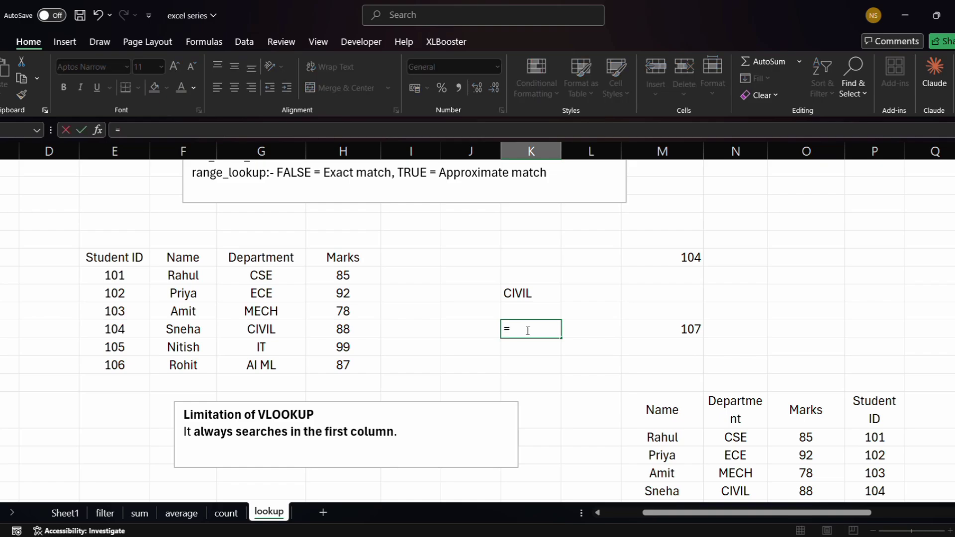
pyautogui.write('VLOOKUP(')
pyautogui.click(694, 329)
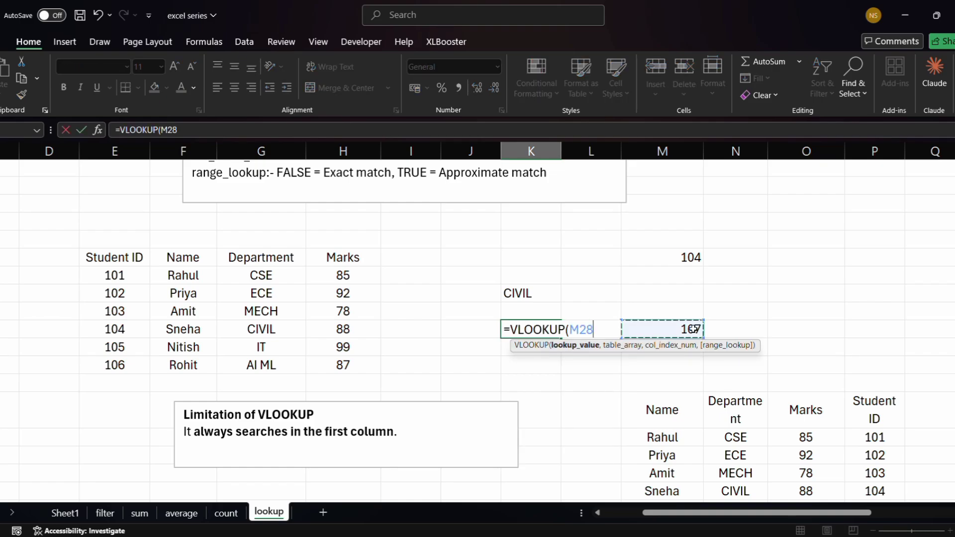
pyautogui.write(',')
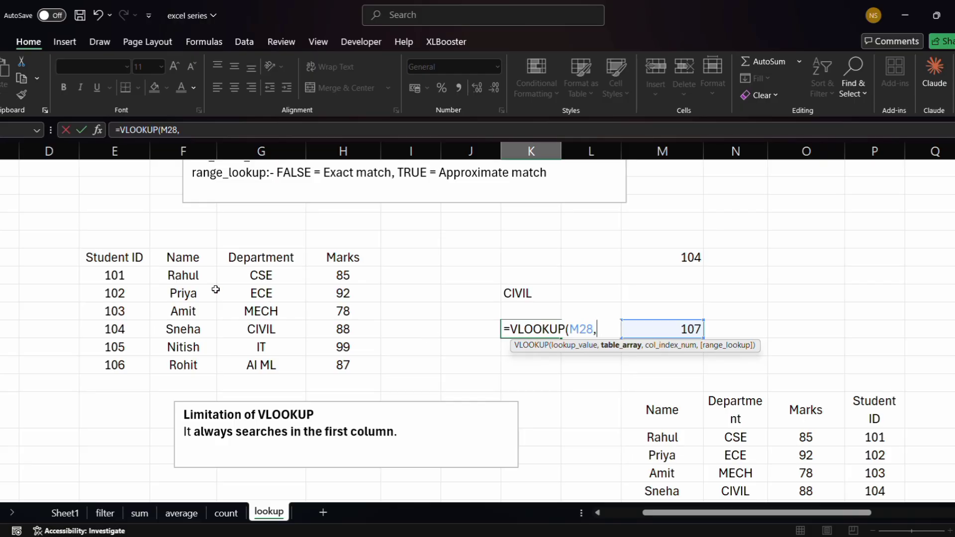
pyautogui.moveTo(130, 274); pyautogui.dragTo(341, 362)
pyautogui.write(',')
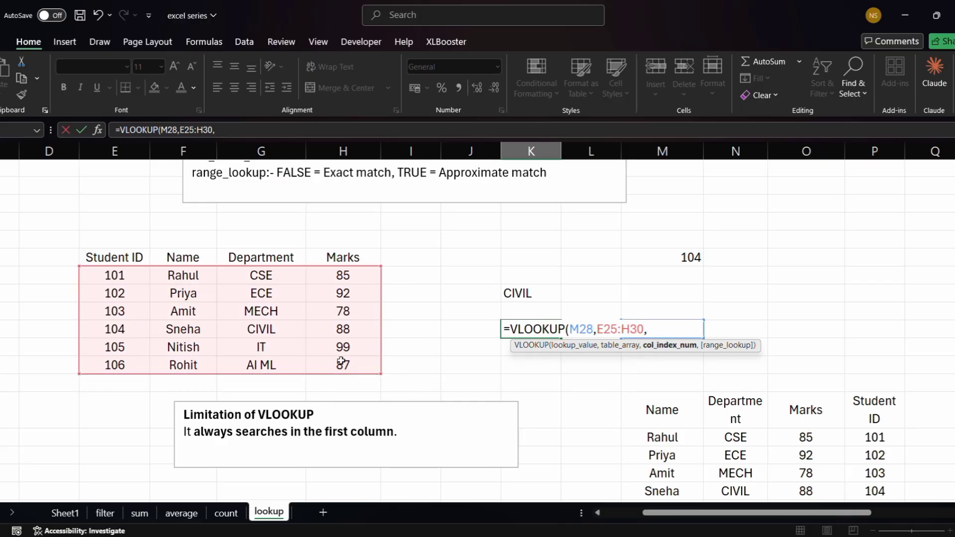
pyautogui.write('3,')
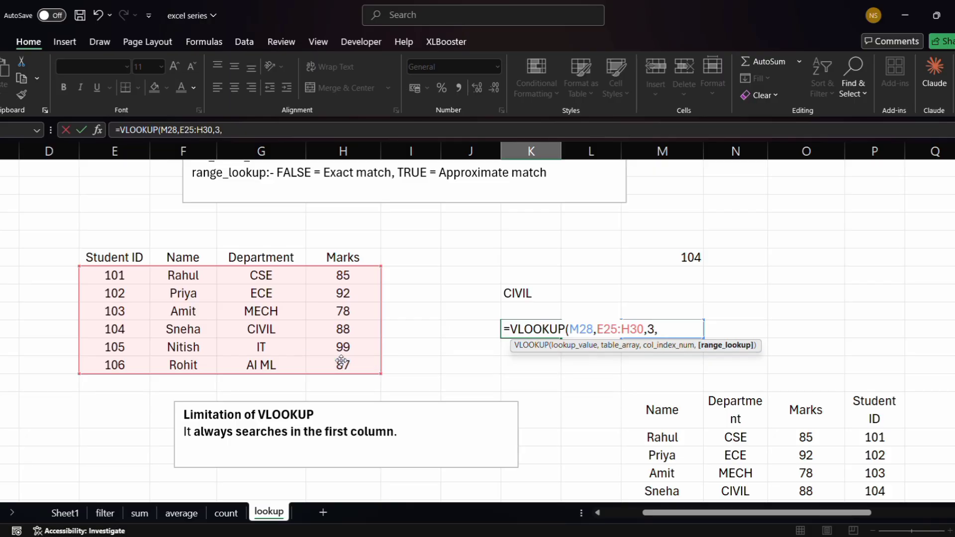
pyautogui.write('TRUE)')
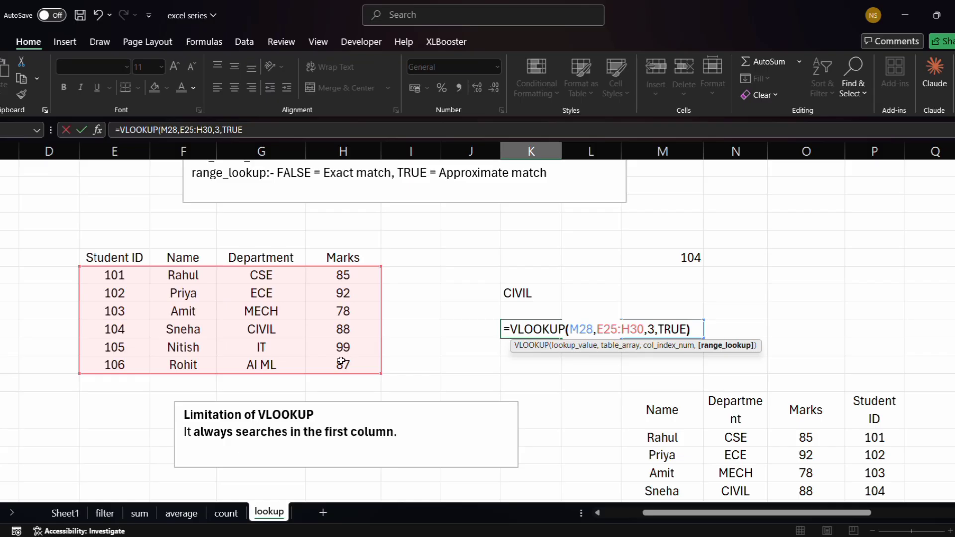
pyautogui.press('Return')
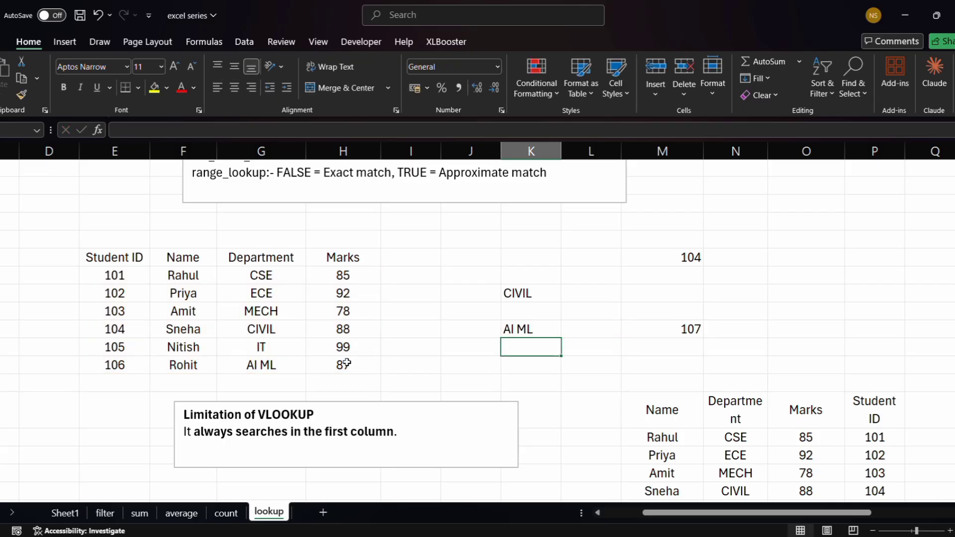
pyautogui.click(548, 327)
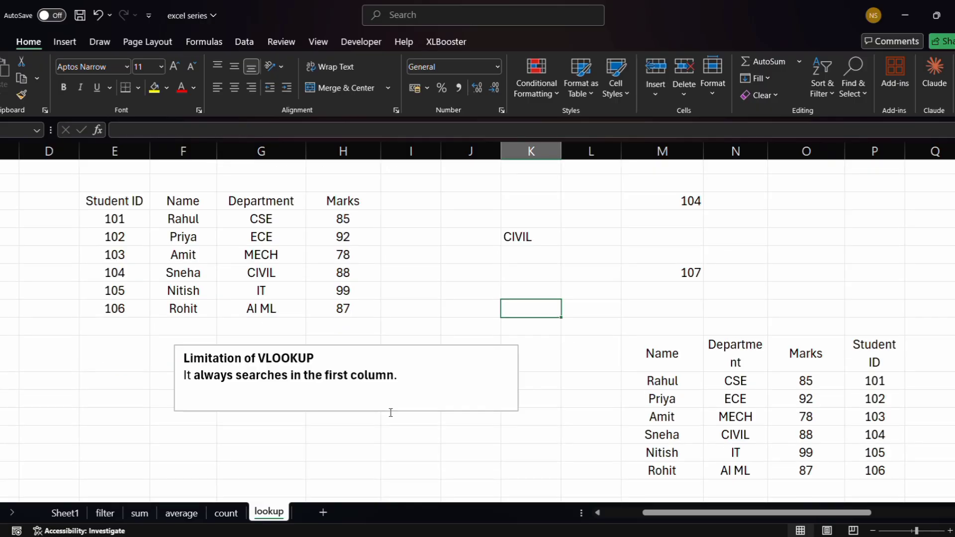
# Review the VLOOKUP limitation note and compare student 104's row in the first table with the exact-match formula in K26
pyautogui.scroll(-2, 390, 411)
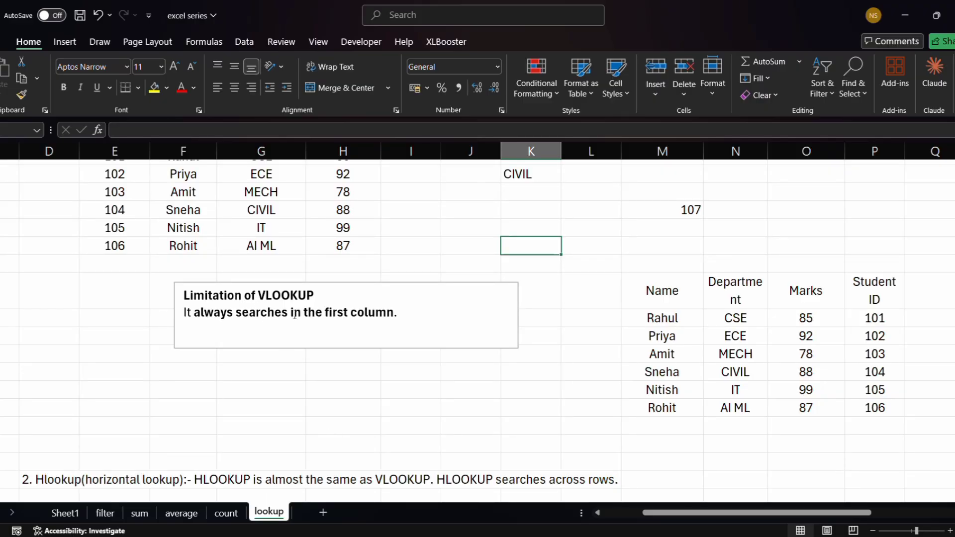
pyautogui.scroll(2, 380, 317)
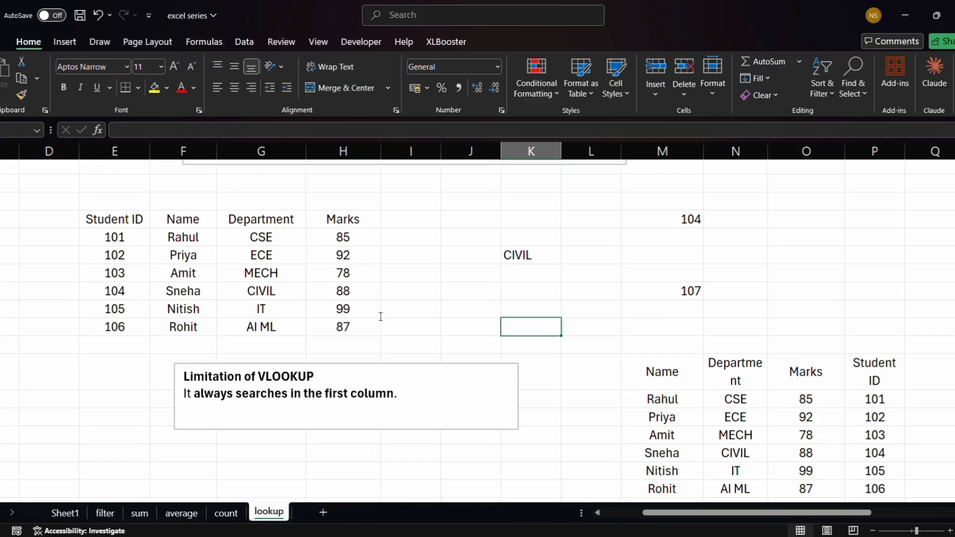
pyautogui.scroll(1, 381, 317)
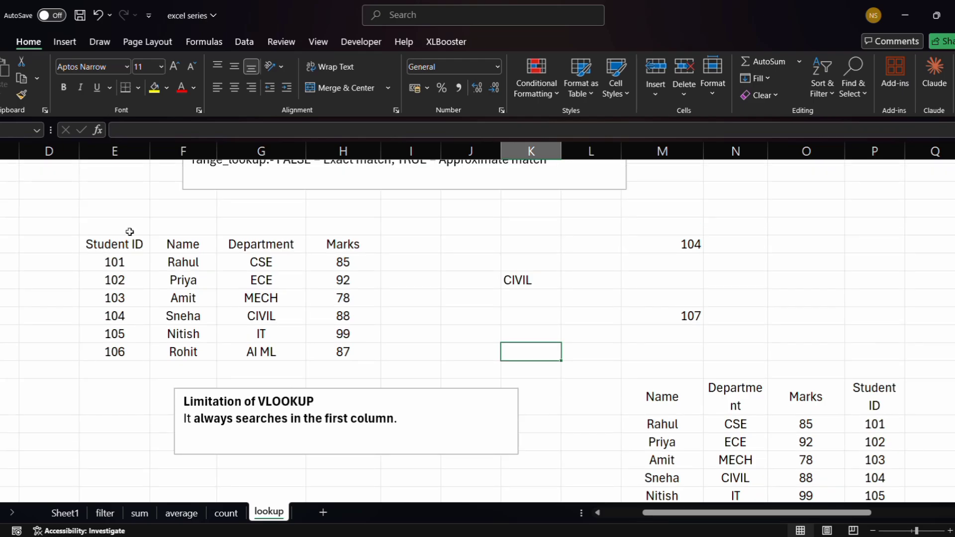
pyautogui.scroll(1, 592, 237)
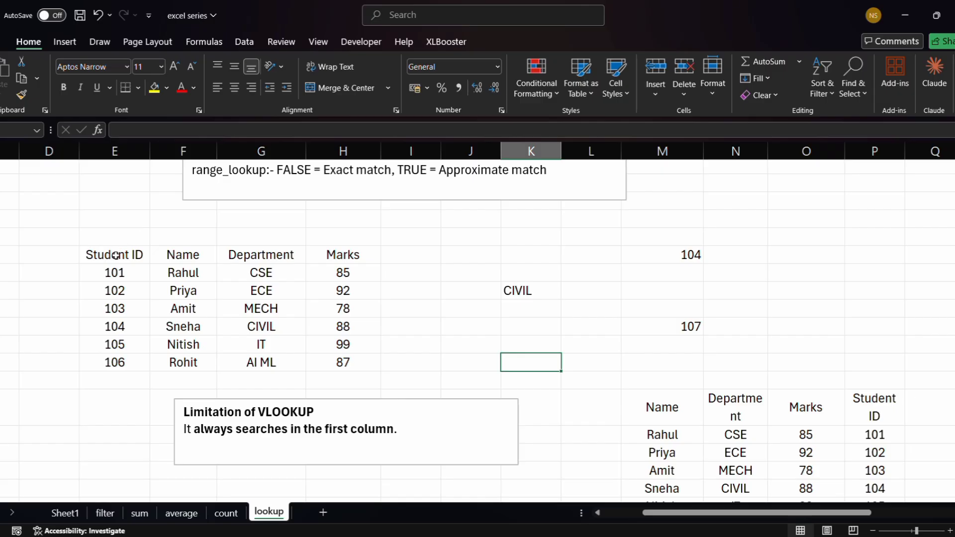
pyautogui.click(128, 329)
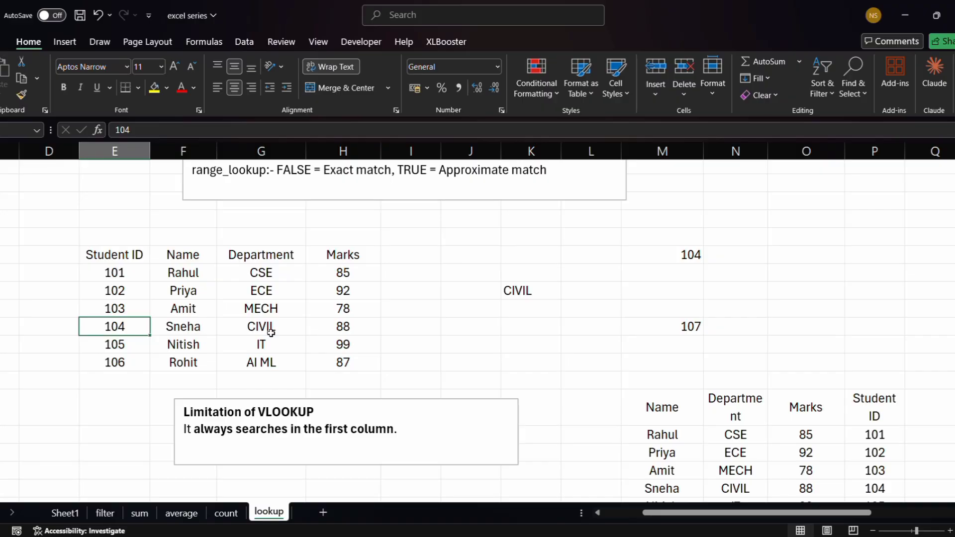
pyautogui.click(271, 333)
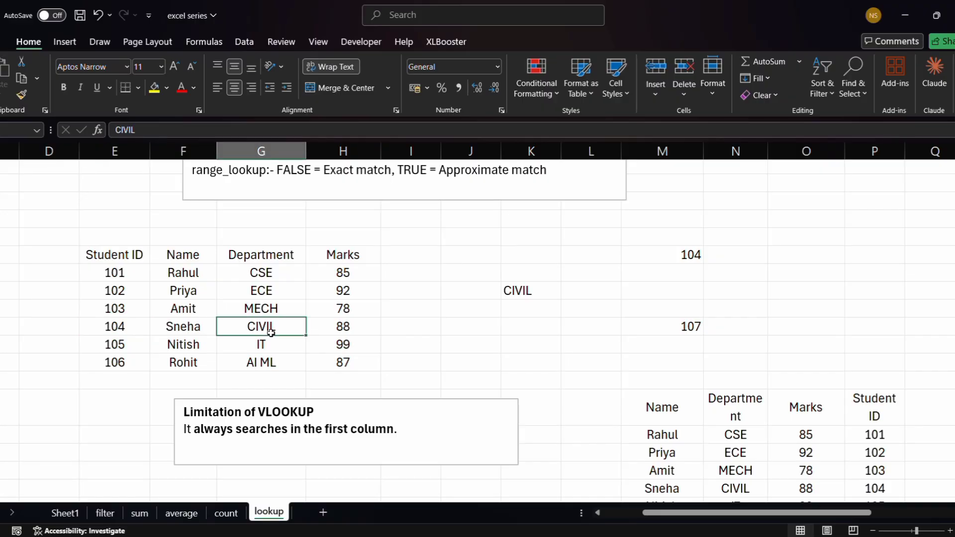
pyautogui.click(540, 292)
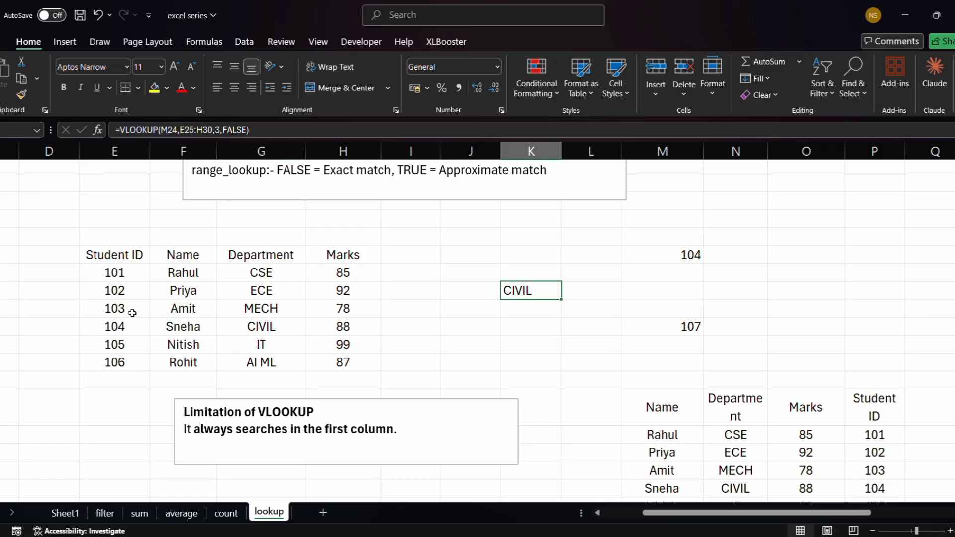
# Begin a VLOOKUP formula in Q36 beside the second student table with M24 as the lookup value
pyautogui.scroll(-1, 443, 330)
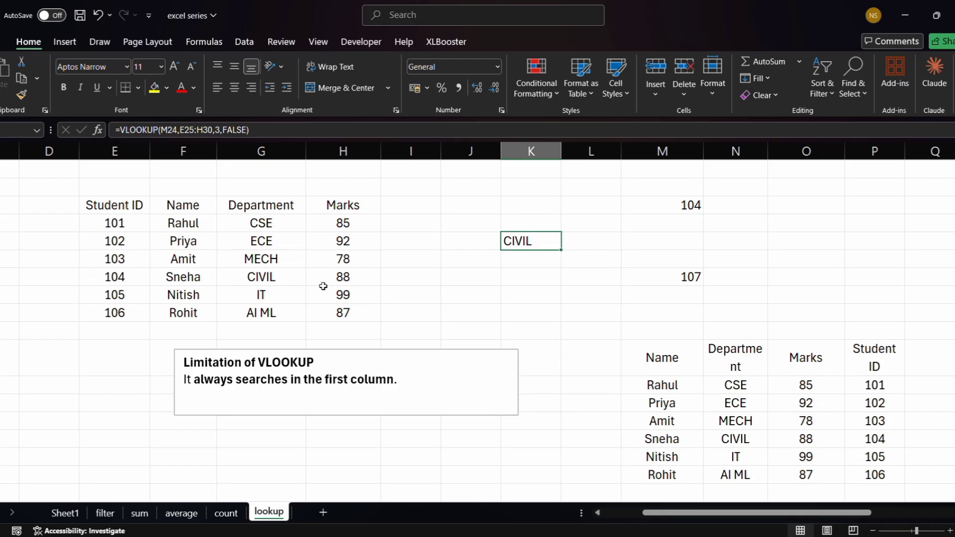
pyautogui.hscroll(2, 470, 291)
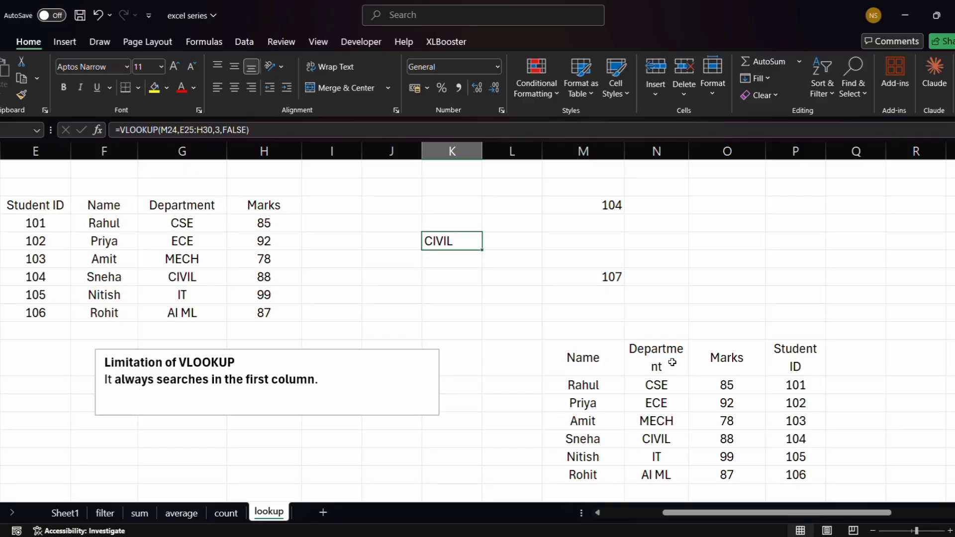
pyautogui.scroll(-1, 808, 350)
pyautogui.scroll(-2, 808, 350)
pyautogui.hscroll(1, 808, 350)
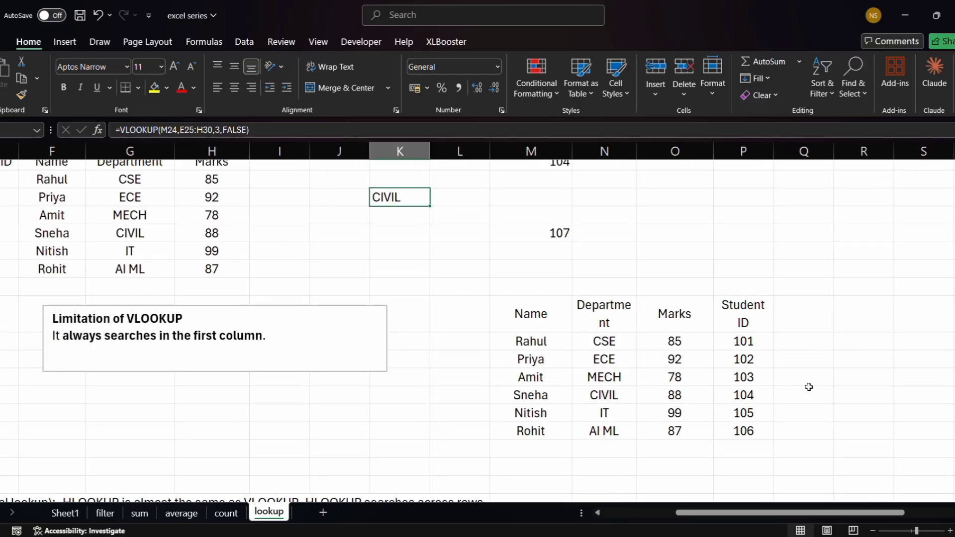
pyautogui.click(808, 390)
pyautogui.write('=vl')
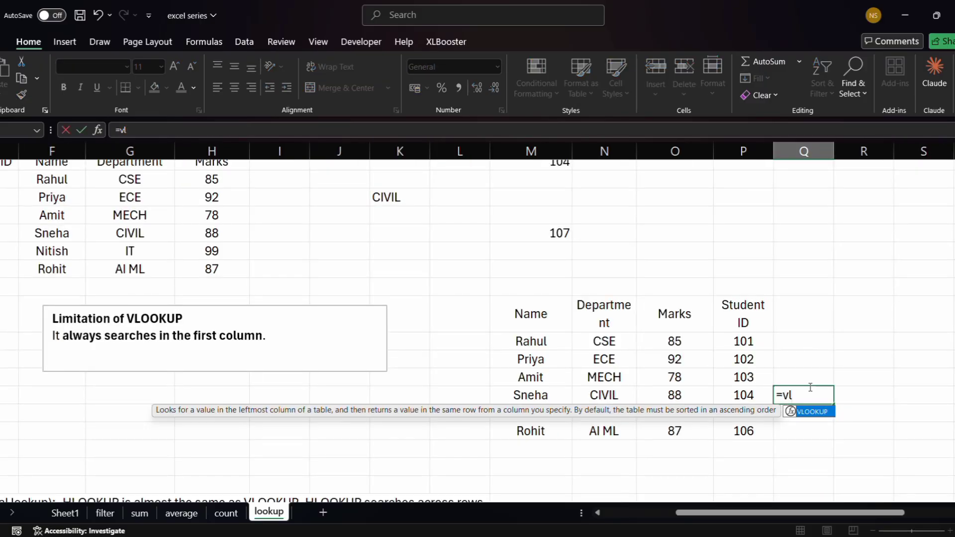
pyautogui.press('Tab')
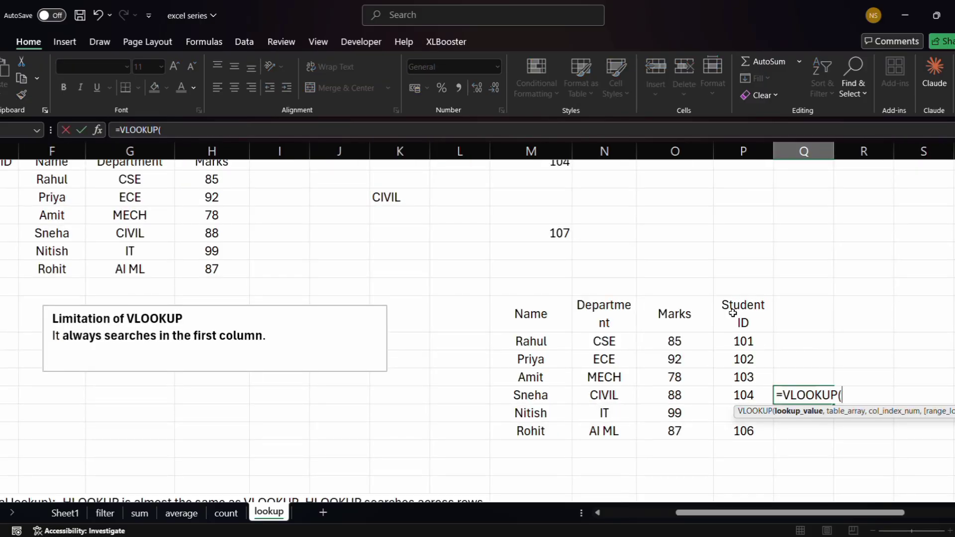
pyautogui.scroll(1, 645, 240)
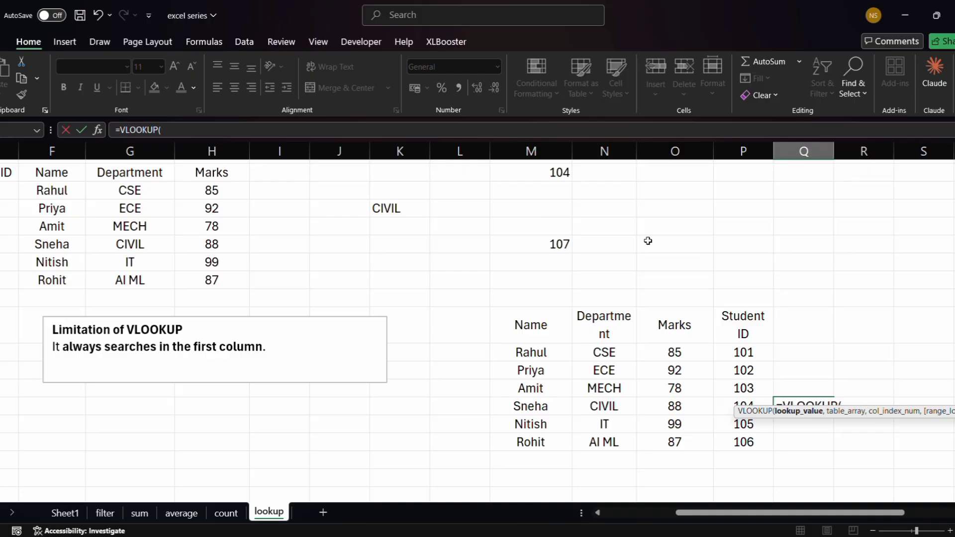
pyautogui.click(564, 172)
pyautogui.write(',')
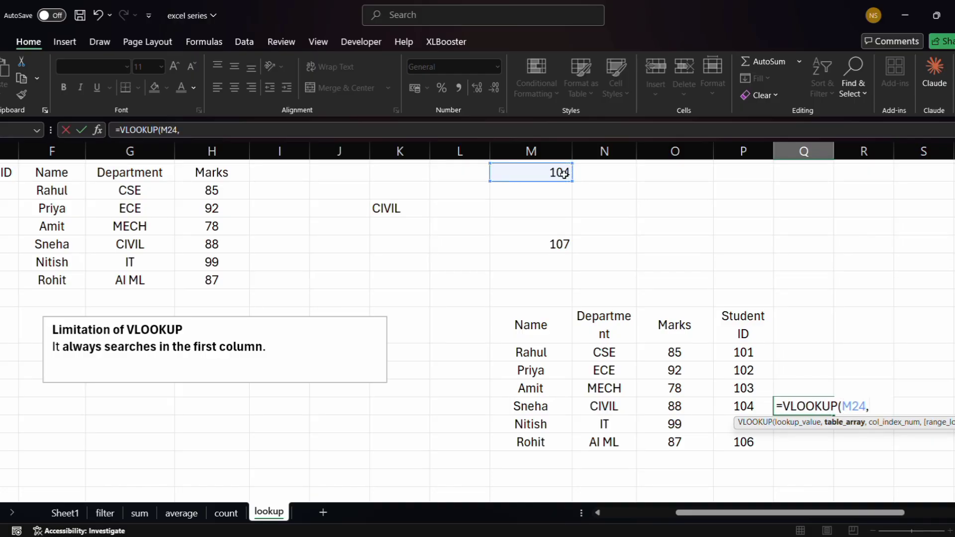
# Complete the Q36 formula with M33:P38 as the table array, 2 as the column index number and FALSE for an exact match
pyautogui.moveTo(524, 351); pyautogui.dragTo(729, 439)
pyautogui.write(',')
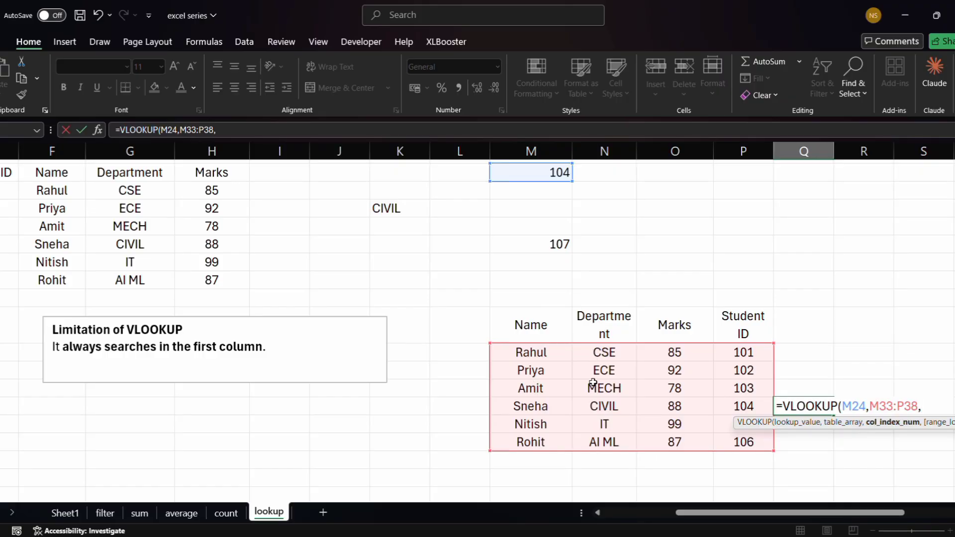
pyautogui.write('2,')
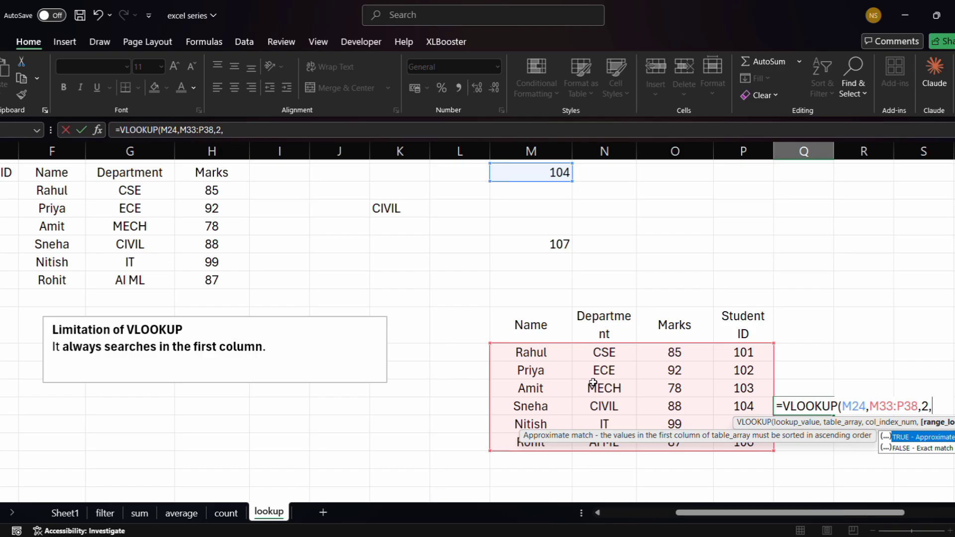
pyautogui.press('Down')
pyautogui.press('Tab')
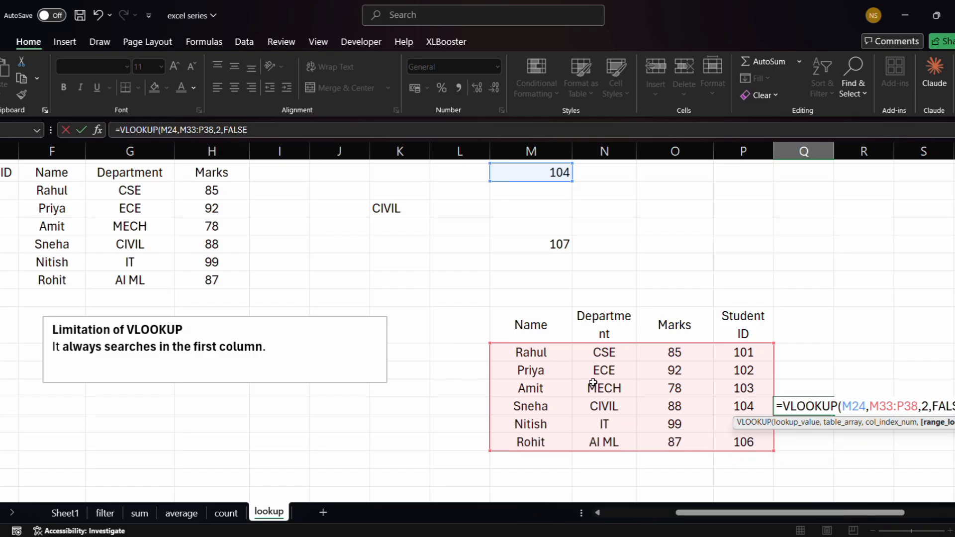
pyautogui.write(')')
pyautogui.press('Return')
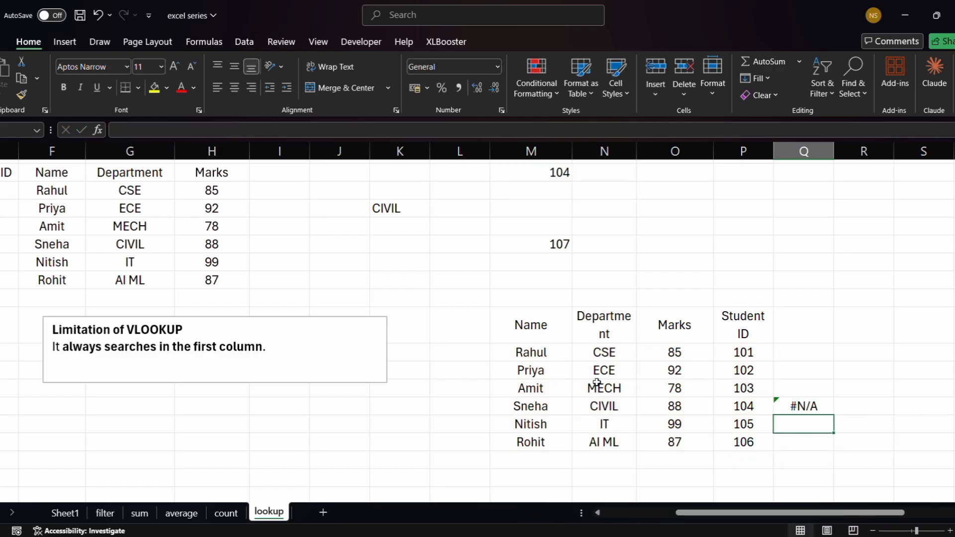
# Examine the Q36 formula's result and compare the Student ID column's position in both tables with the VLOOKUP limitation note
pyautogui.click(813, 405)
pyautogui.scroll(-2, 467, 356)
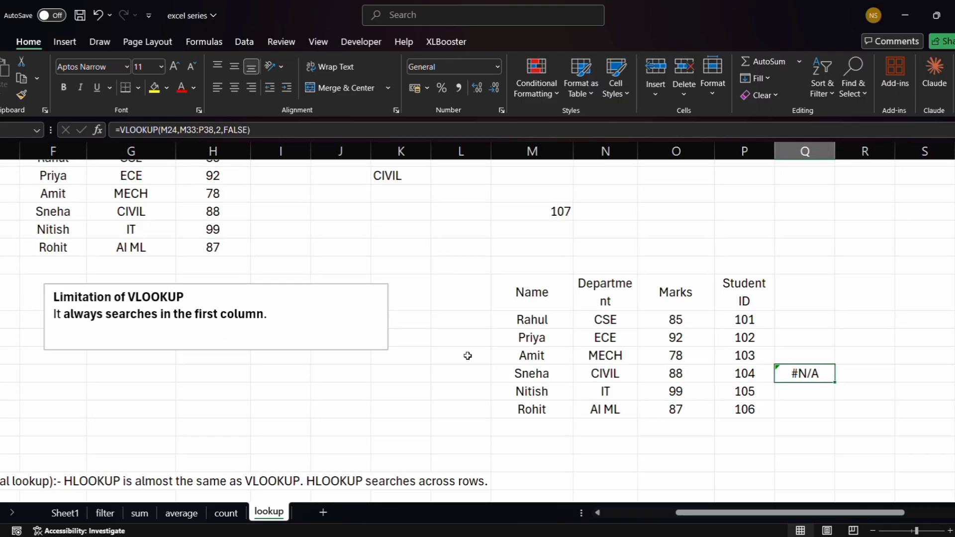
pyautogui.hscroll(-1, 467, 356)
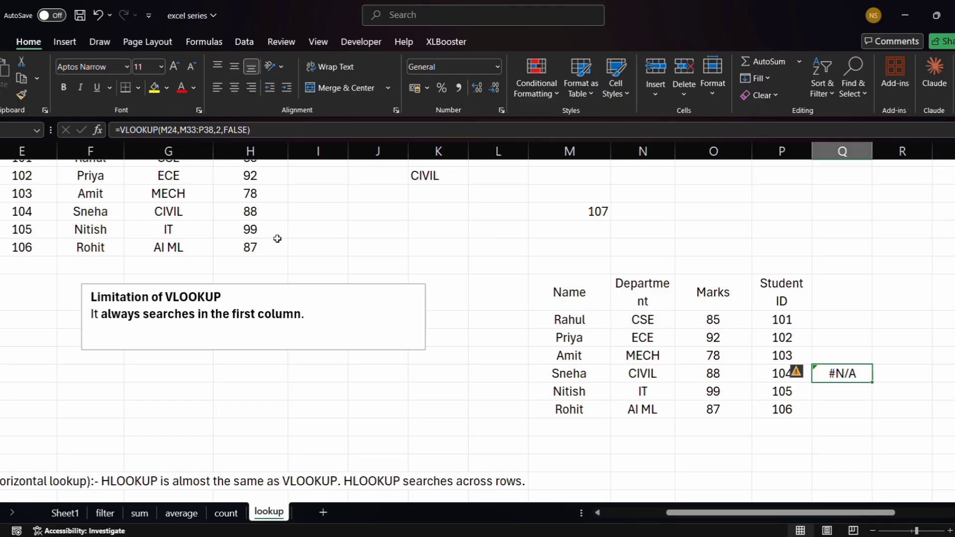
pyautogui.scroll(2, 580, 324)
pyautogui.hscroll(-1, 580, 324)
pyautogui.scroll(1, 589, 328)
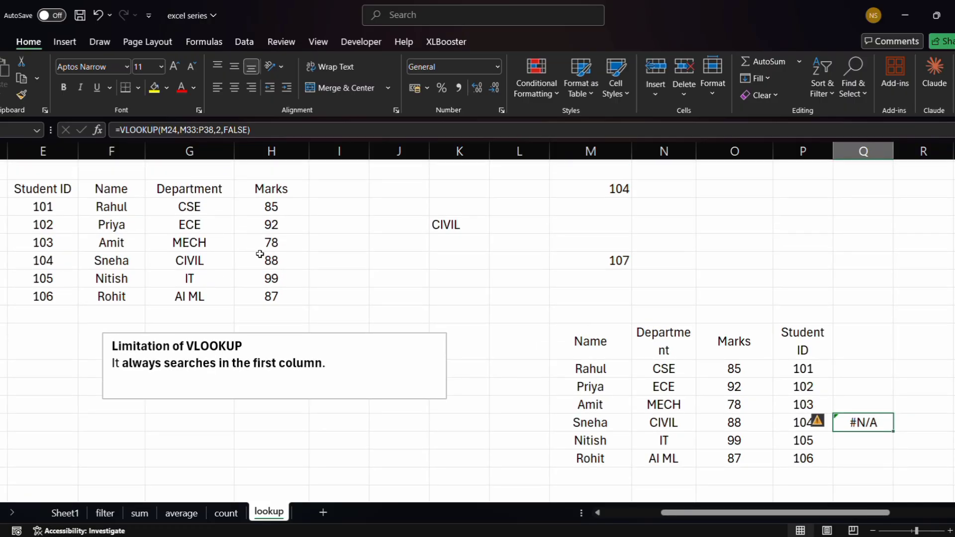
pyautogui.scroll(-2, 260, 254)
pyautogui.hscroll(1, 260, 254)
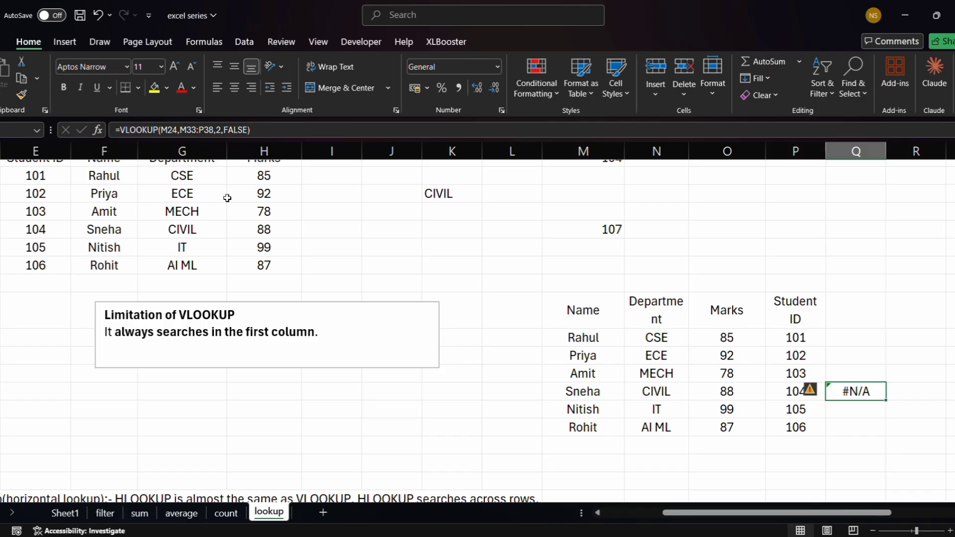
pyautogui.scroll(1, 280, 232)
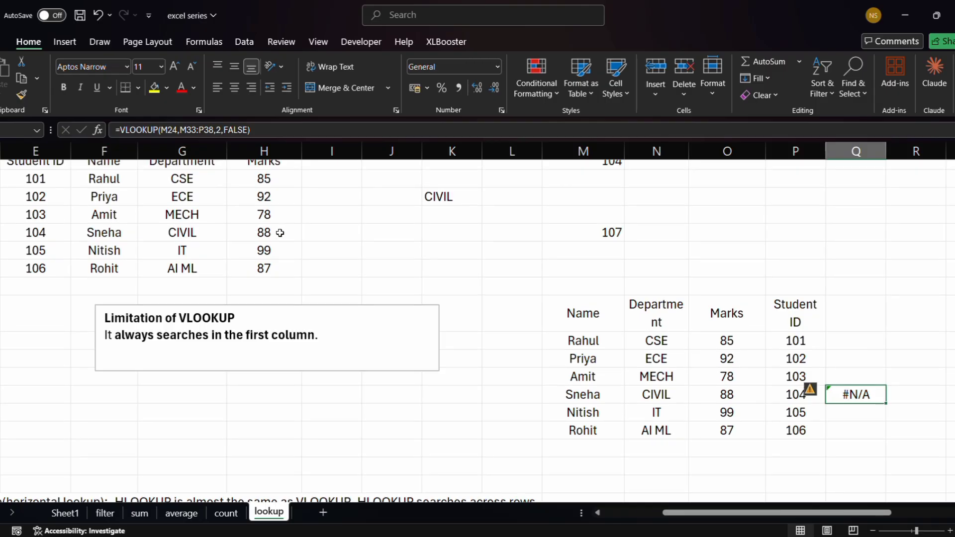
pyautogui.scroll(1, 280, 233)
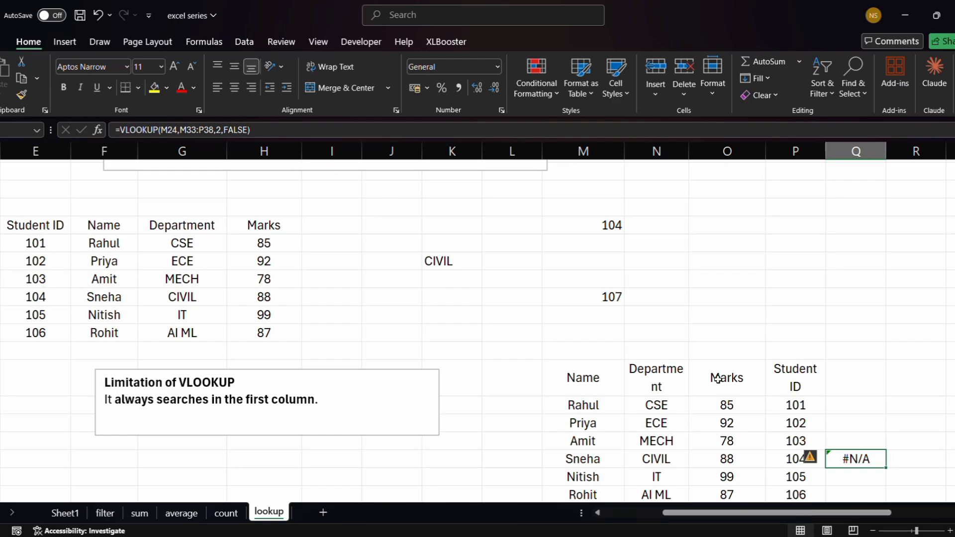
# Read the HLOOKUP definition and examine its horizontal student table below the VLOOKUP limitation note
pyautogui.scroll(-1, 746, 405)
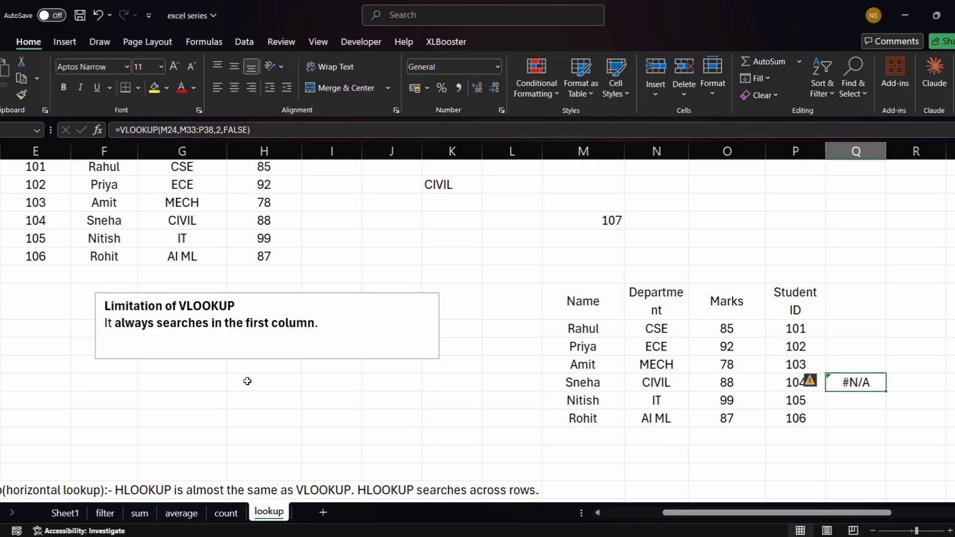
pyautogui.click(264, 417)
pyautogui.hscroll(-2, 277, 386)
pyautogui.scroll(-4, 277, 386)
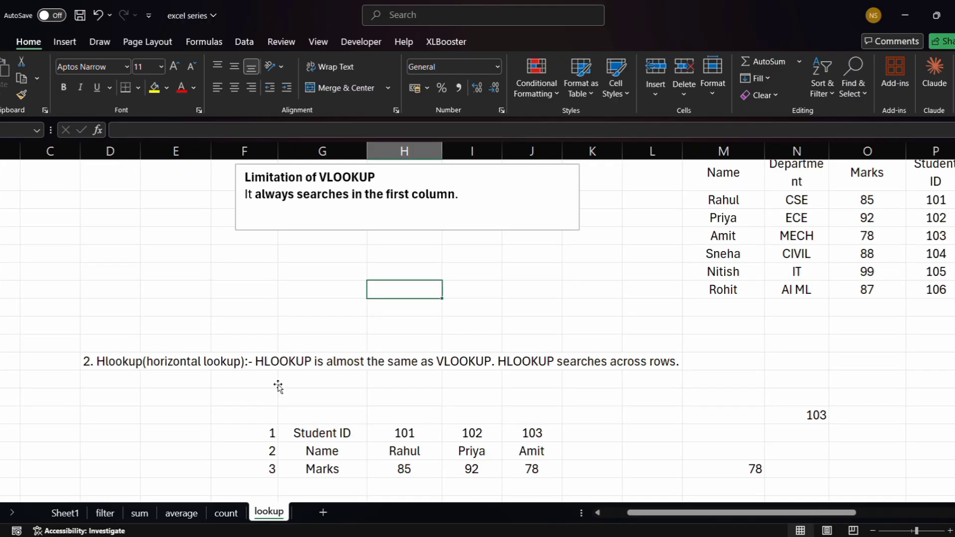
pyautogui.scroll(-1, 137, 335)
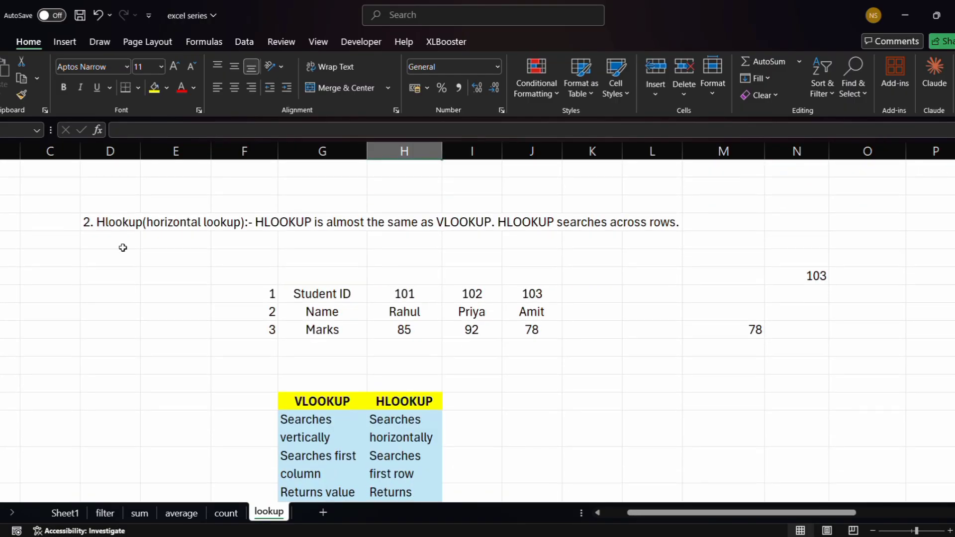
pyautogui.scroll(2, 231, 230)
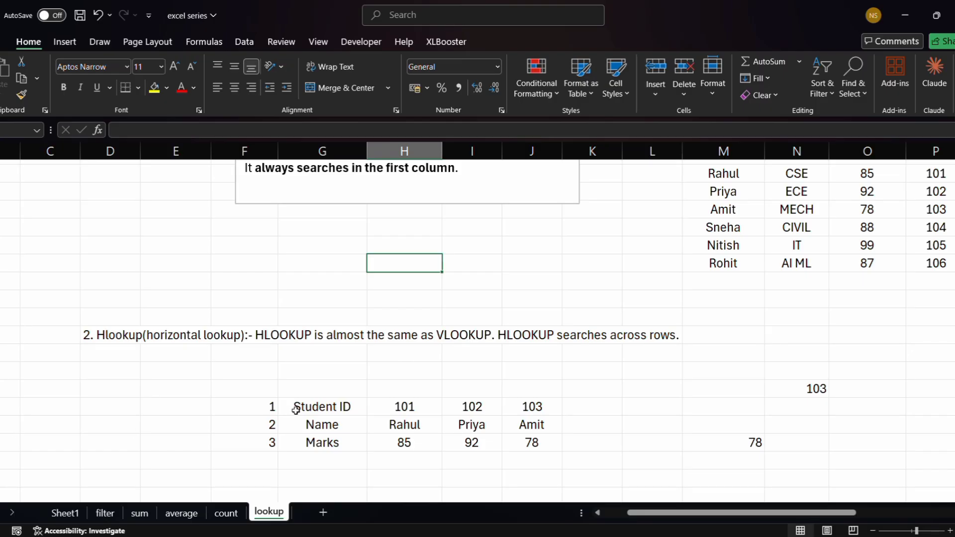
# Review the VLOOKUP definition, syntax and argument meanings, and compare its vertical student table with the HLOOKUP example
pyautogui.scroll(1, 242, 259)
pyautogui.scroll(10, 241, 259)
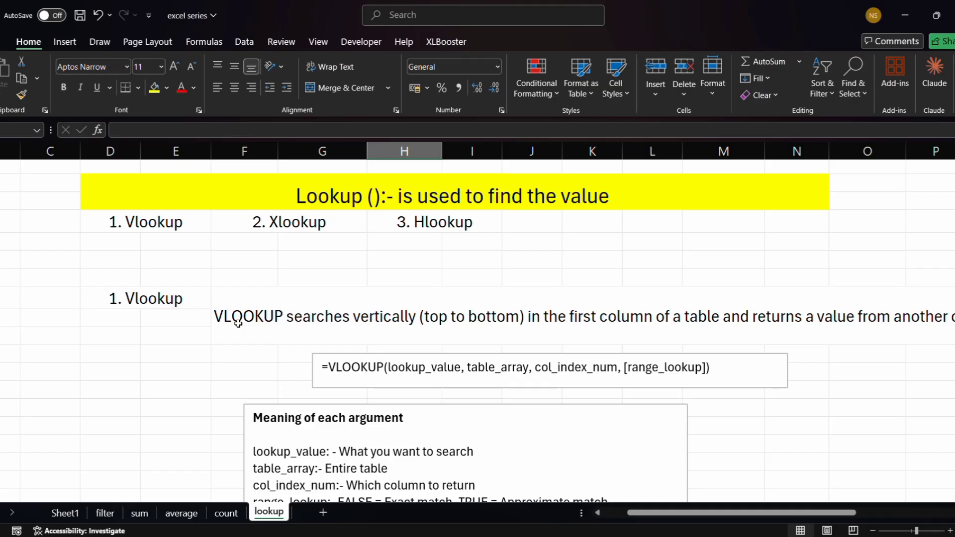
pyautogui.scroll(-4, 238, 324)
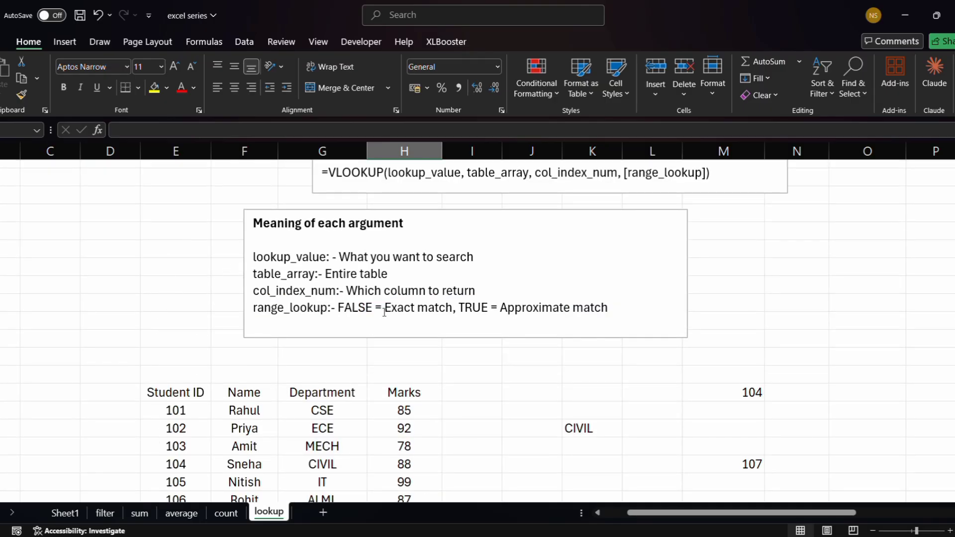
pyautogui.scroll(-9, 394, 404)
pyautogui.hscroll(1, 314, 353)
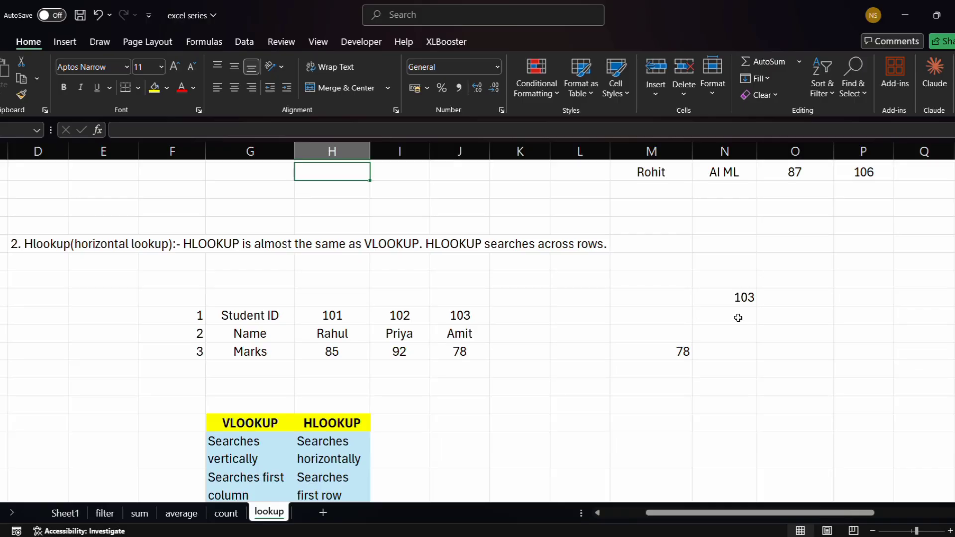
pyautogui.scroll(5, 550, 289)
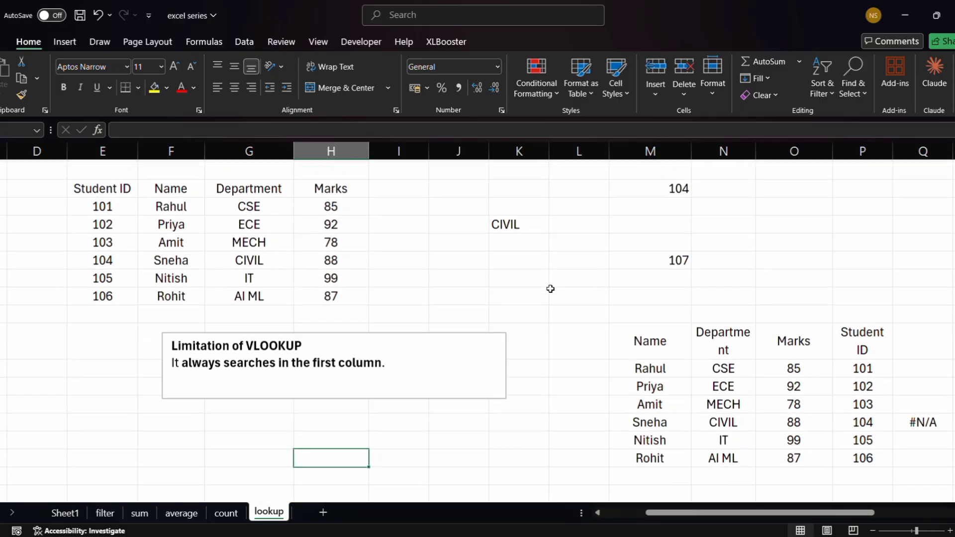
pyautogui.scroll(1, 550, 288)
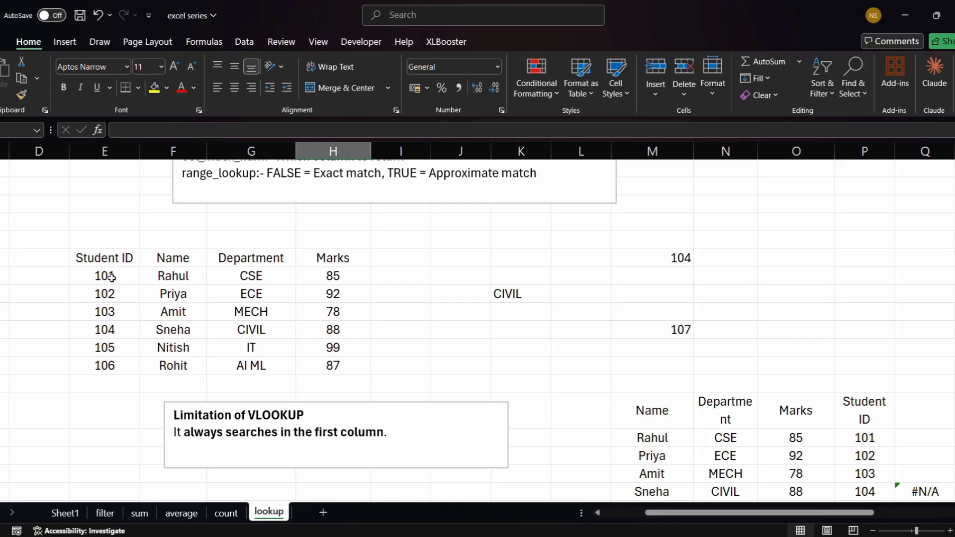
pyautogui.scroll(-7, 112, 279)
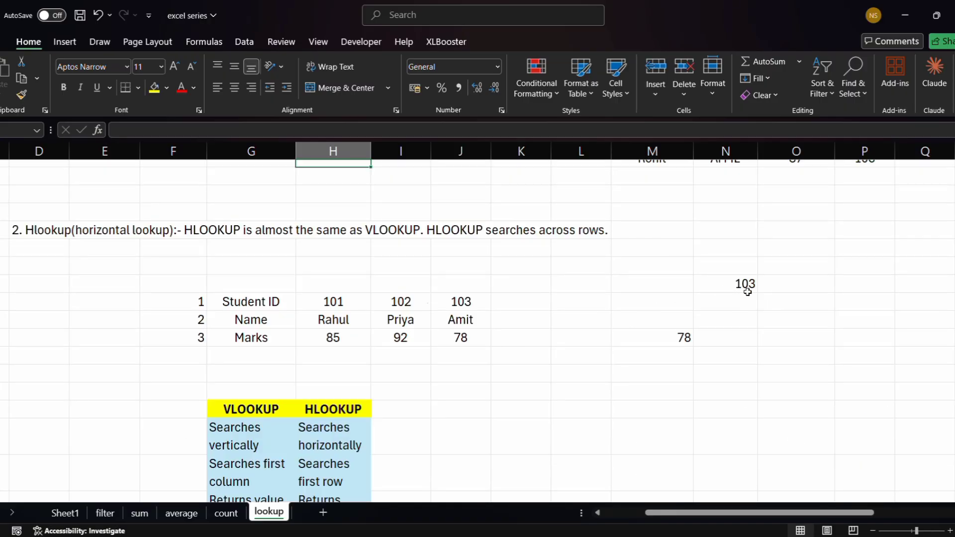
# Clear the old lookup result in M48 and begin an HLOOKUP formula in M47 with N45 as the lookup value
pyautogui.click(686, 343)
pyautogui.press('BackSpace')
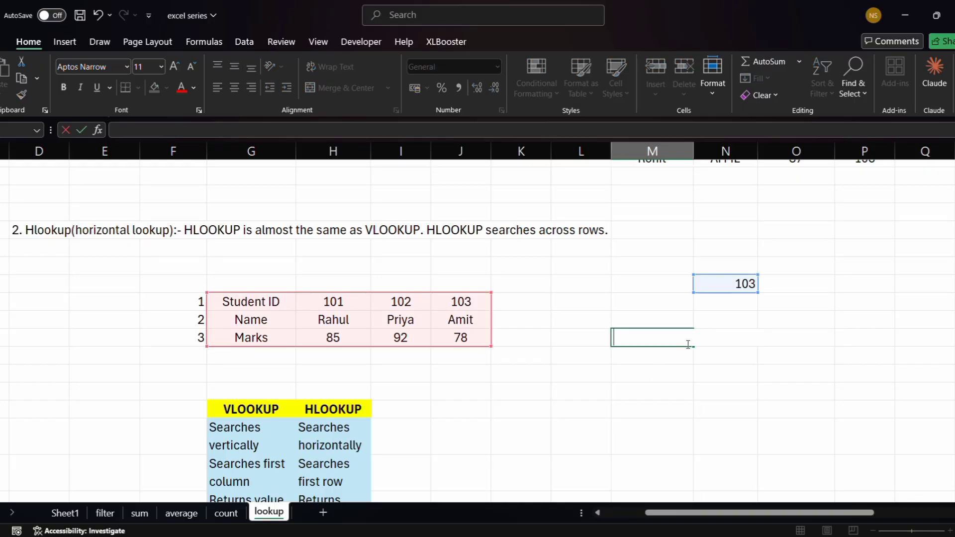
pyautogui.click(649, 317)
pyautogui.write('=hl')
pyautogui.press('Tab')
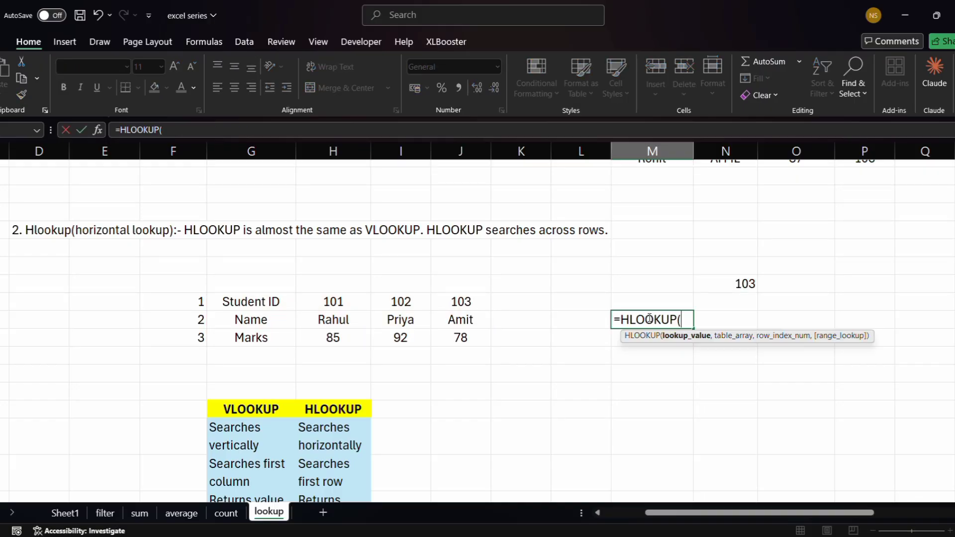
pyautogui.click(741, 288)
pyautogui.write(',')
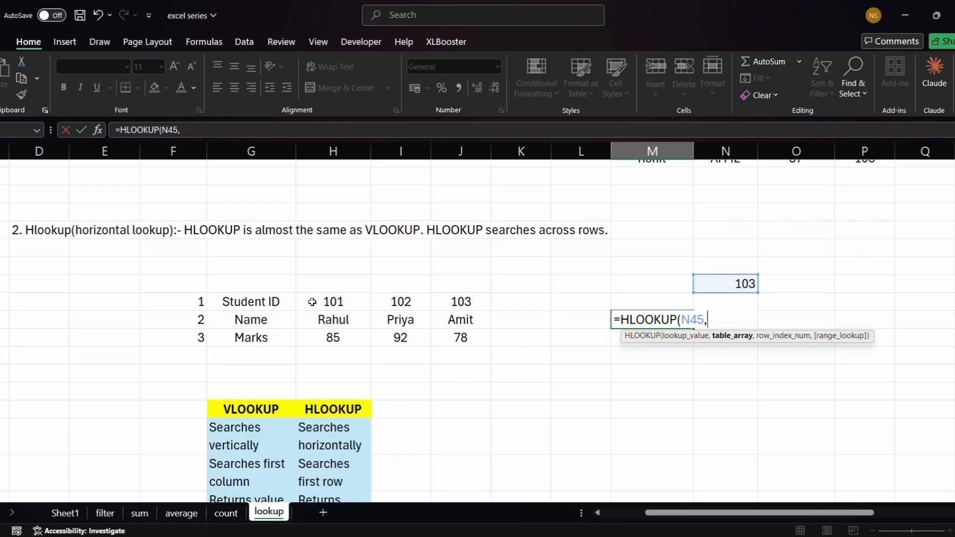
# Complete the M47 formula with G46:J48 as the table array, 3 as the row index number and FALSE for an exact match
pyautogui.moveTo(312, 301); pyautogui.dragTo(451, 336)
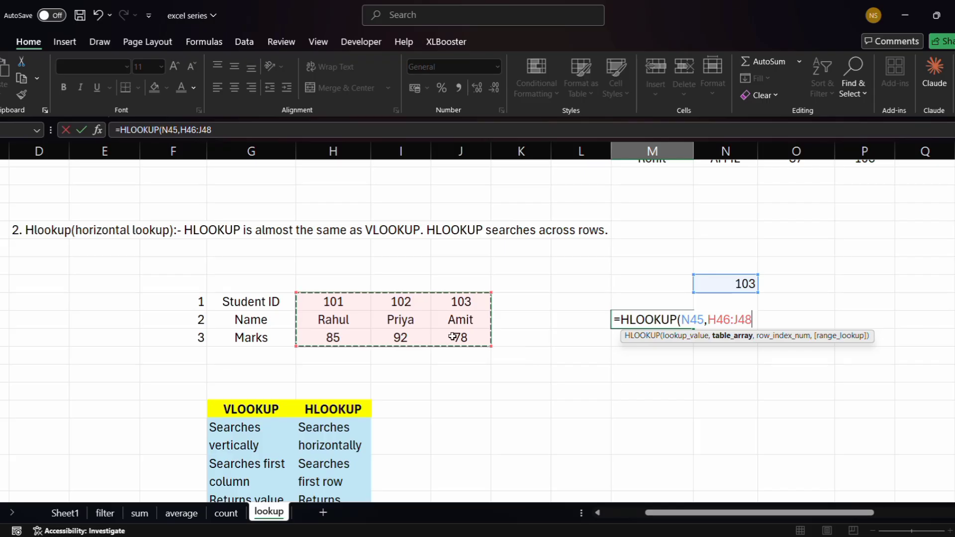
pyautogui.moveTo(264, 305); pyautogui.dragTo(447, 336)
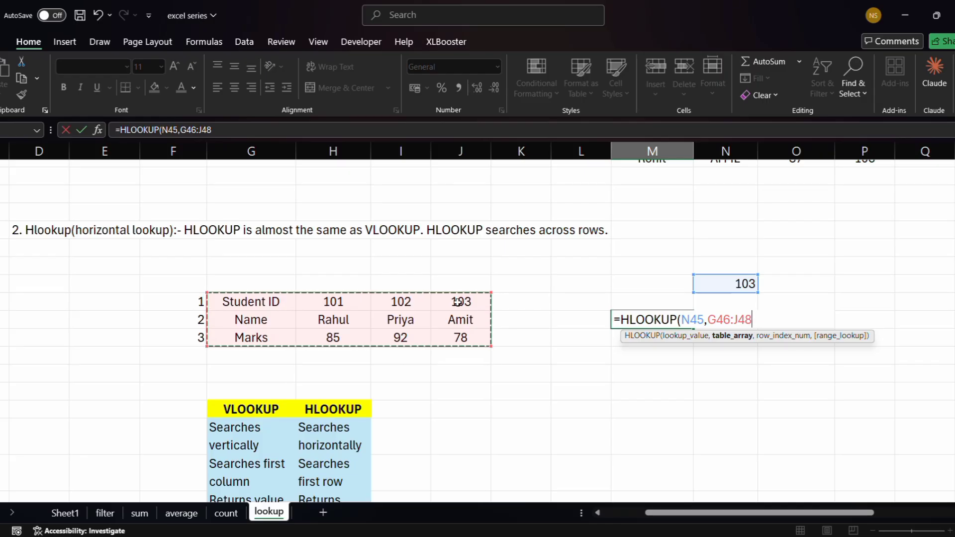
pyautogui.write(',')
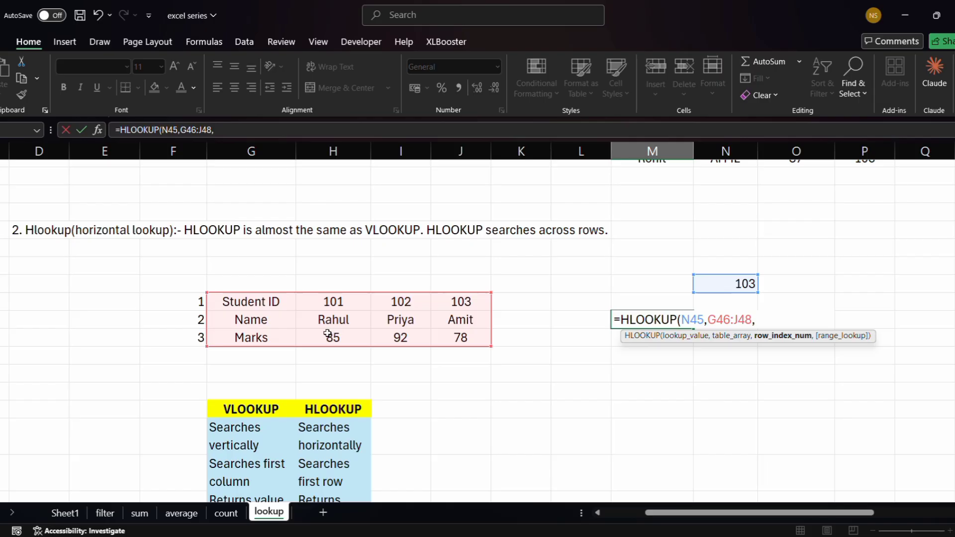
pyautogui.write(',')
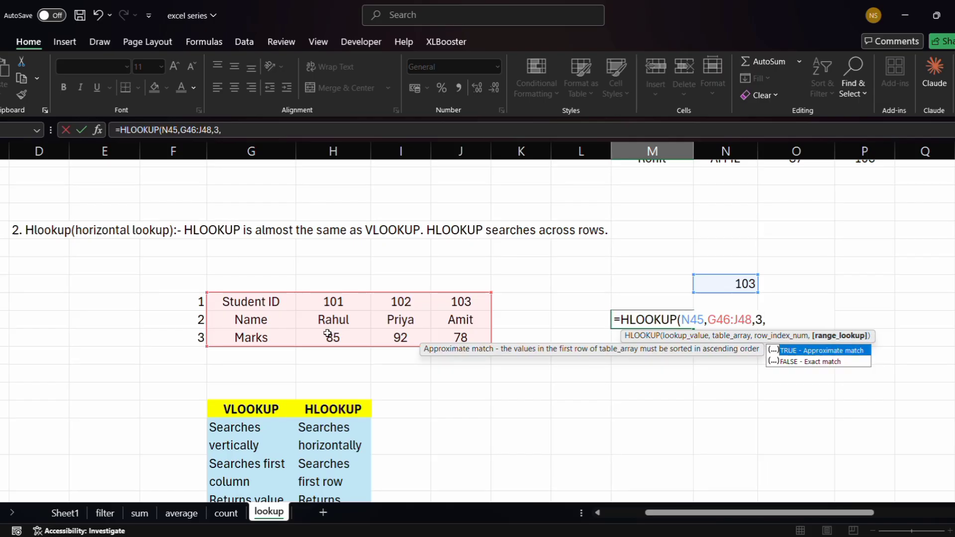
pyautogui.press('Down')
pyautogui.press('Tab')
pyautogui.write(')')
pyautogui.press('Return')
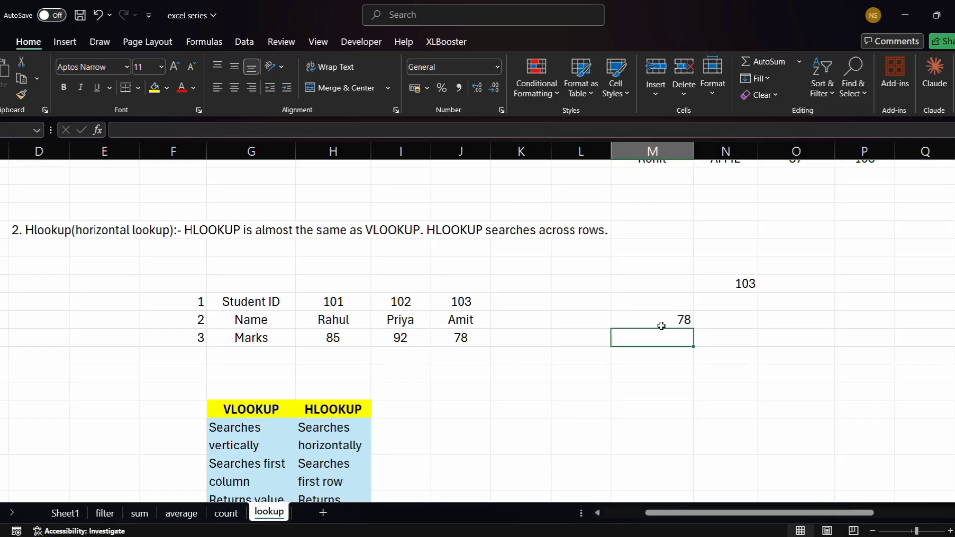
# Compare the horizontal table's Student ID, Name and Marks rows with the column layout of the vertical VLOOKUP table
pyautogui.scroll(3, 379, 262)
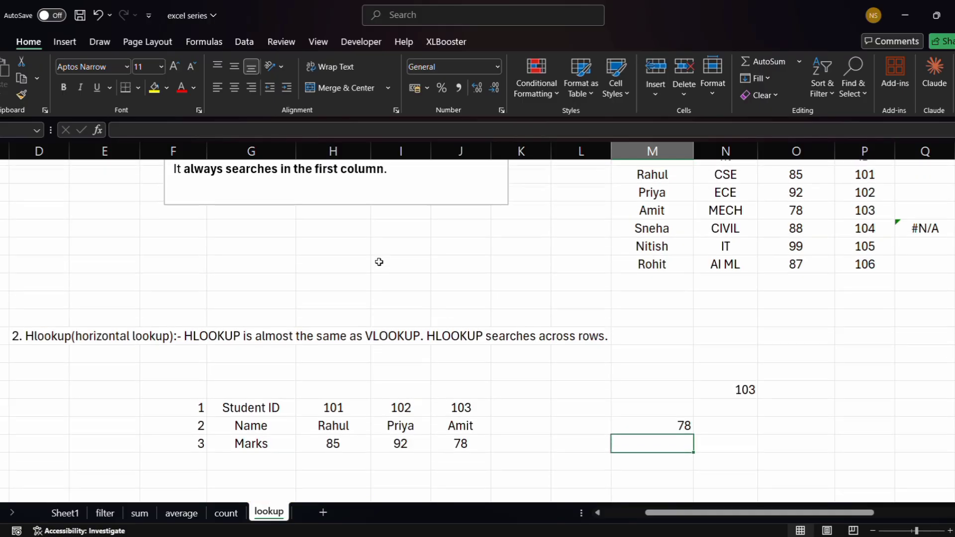
pyautogui.scroll(-3, 137, 208)
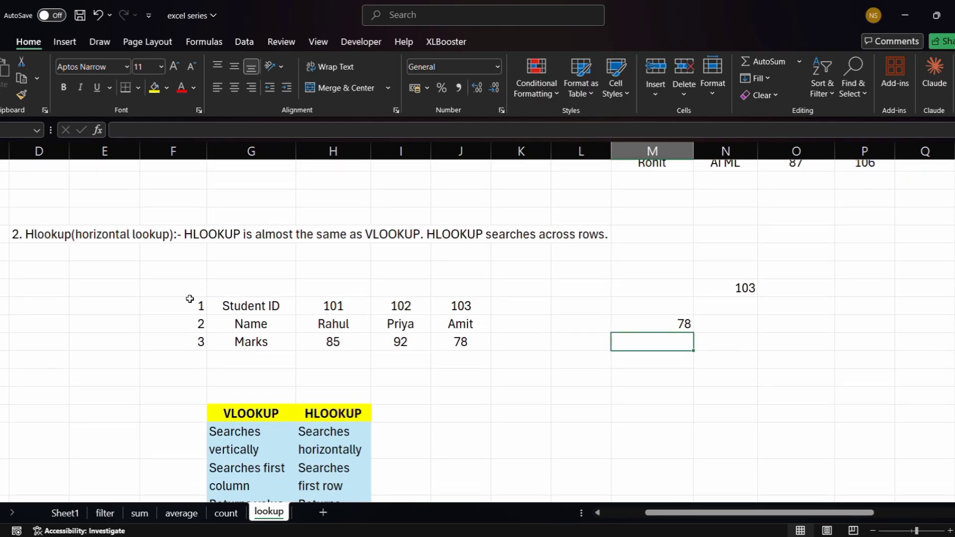
pyautogui.scroll(6, 177, 264)
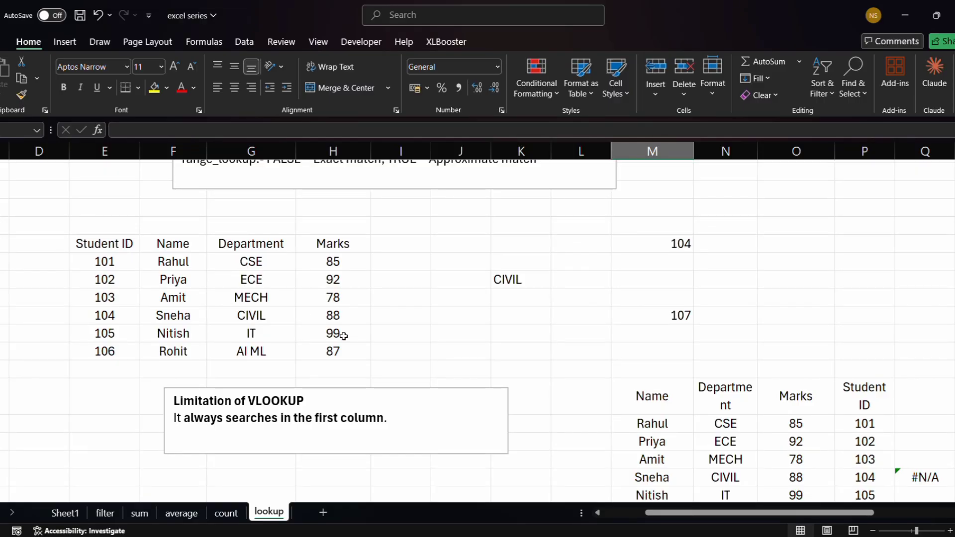
pyautogui.scroll(-6, 344, 336)
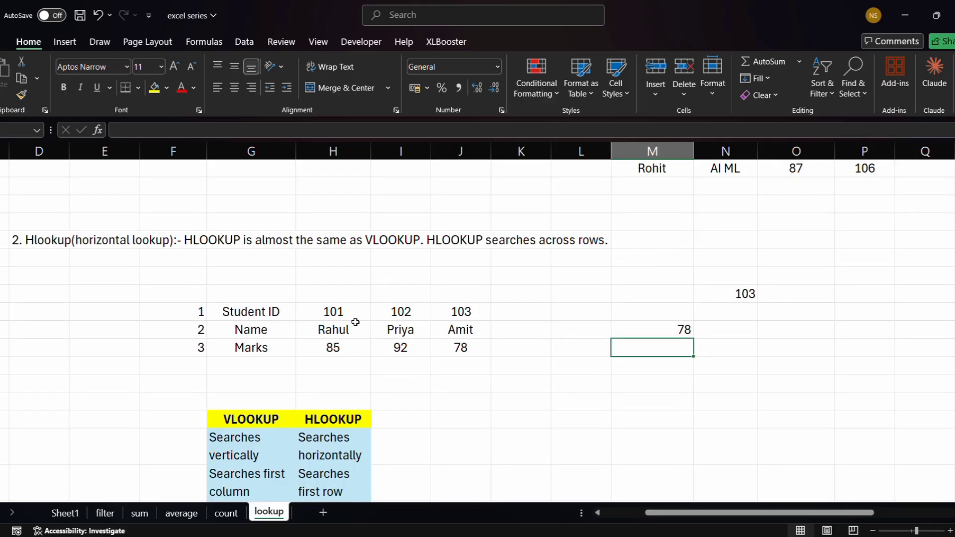
pyautogui.scroll(1, 301, 319)
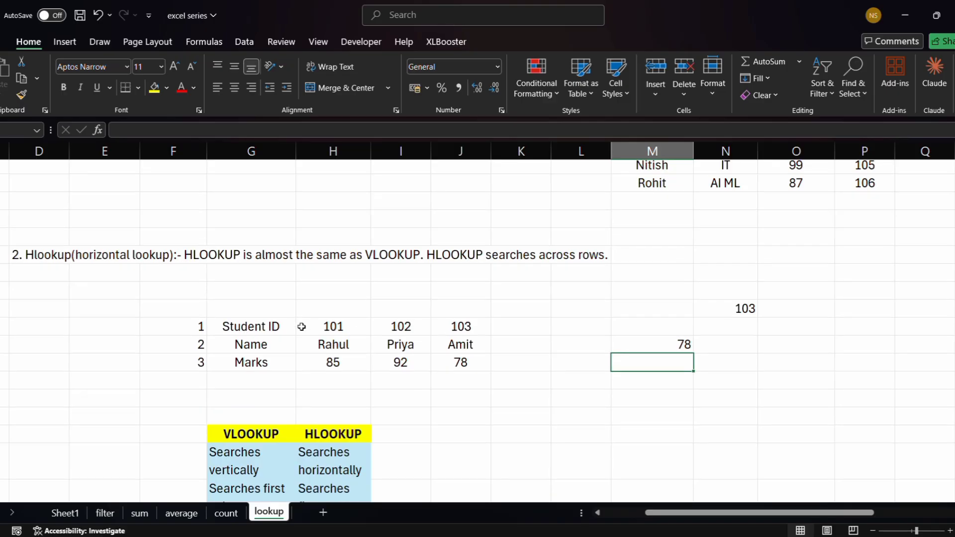
pyautogui.scroll(1, 301, 327)
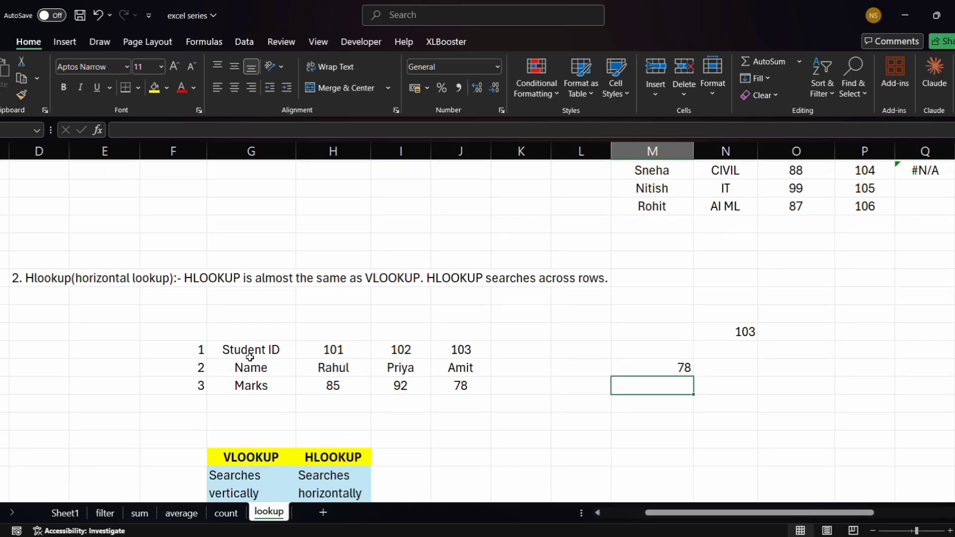
pyautogui.click(259, 353)
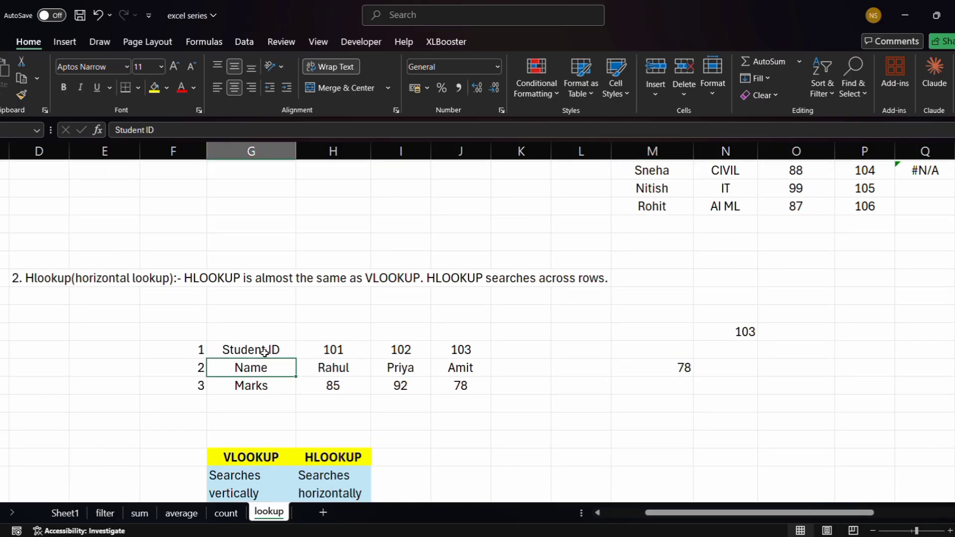
pyautogui.press('Down')
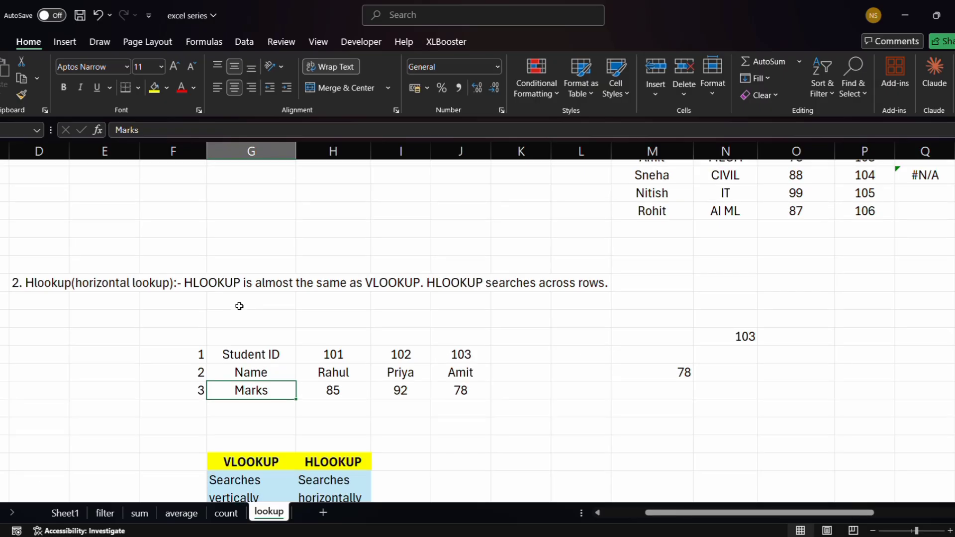
pyautogui.scroll(7, 238, 305)
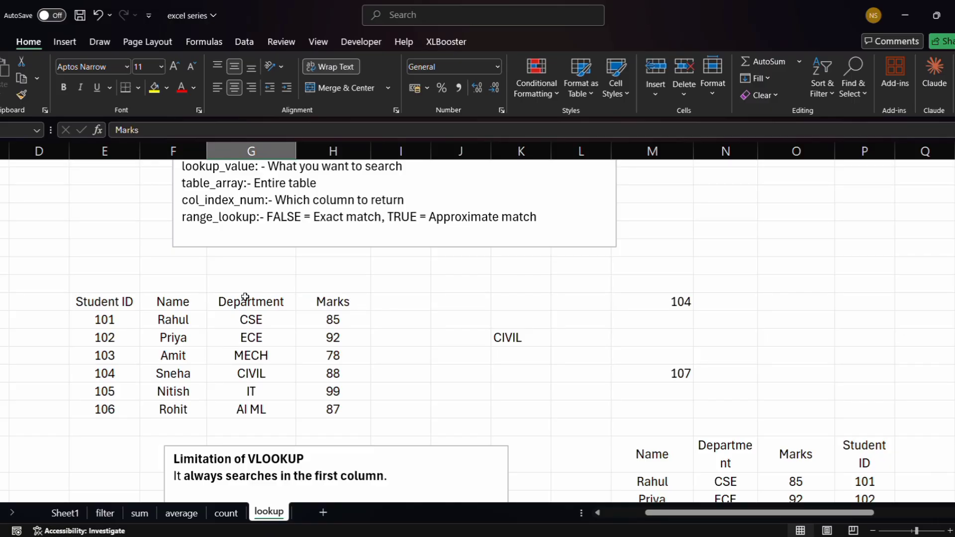
pyautogui.scroll(1, 383, 438)
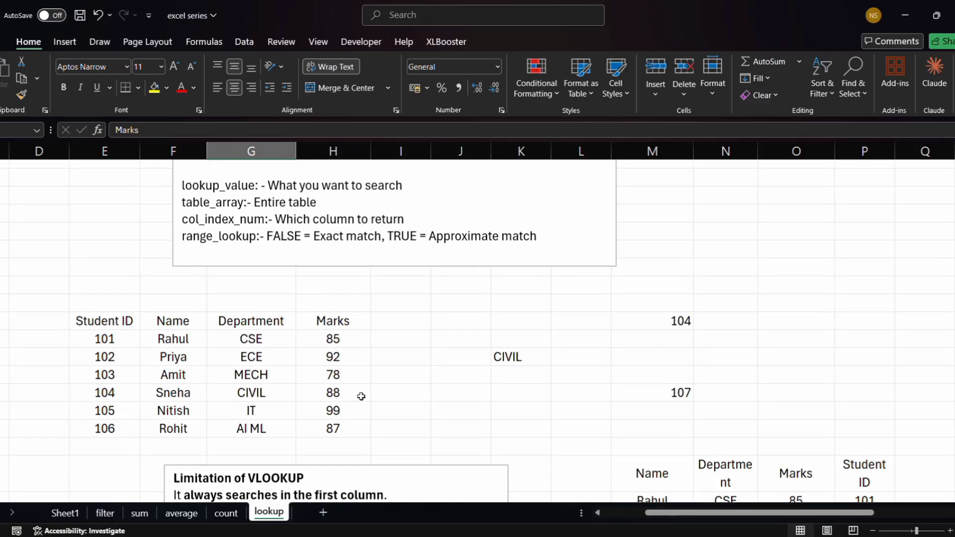
pyautogui.scroll(4, 361, 396)
pyautogui.scroll(-11, 362, 396)
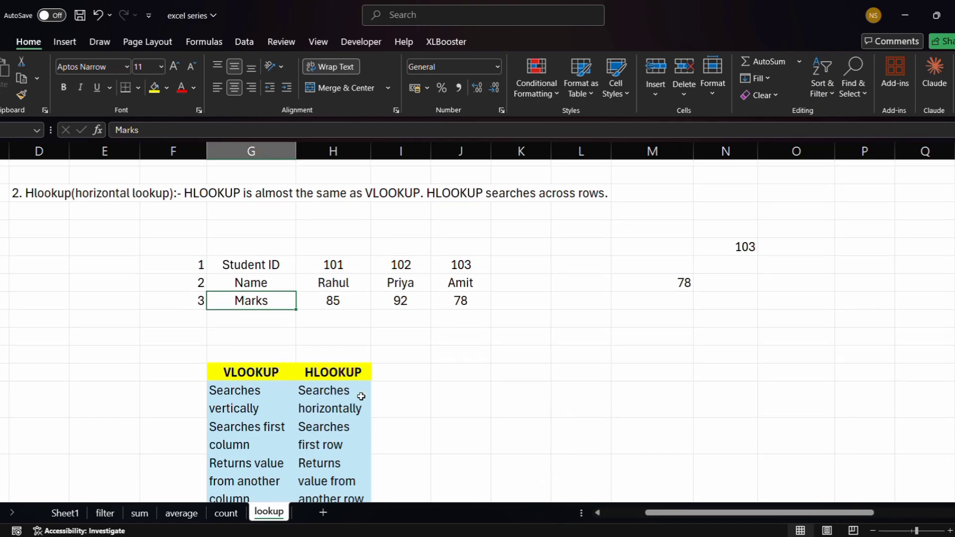
# Read the VLOOKUP versus HLOOKUP comparison table and check its search direction and return value entries against the student tables
pyautogui.scroll(-1, 361, 396)
pyautogui.click(256, 333)
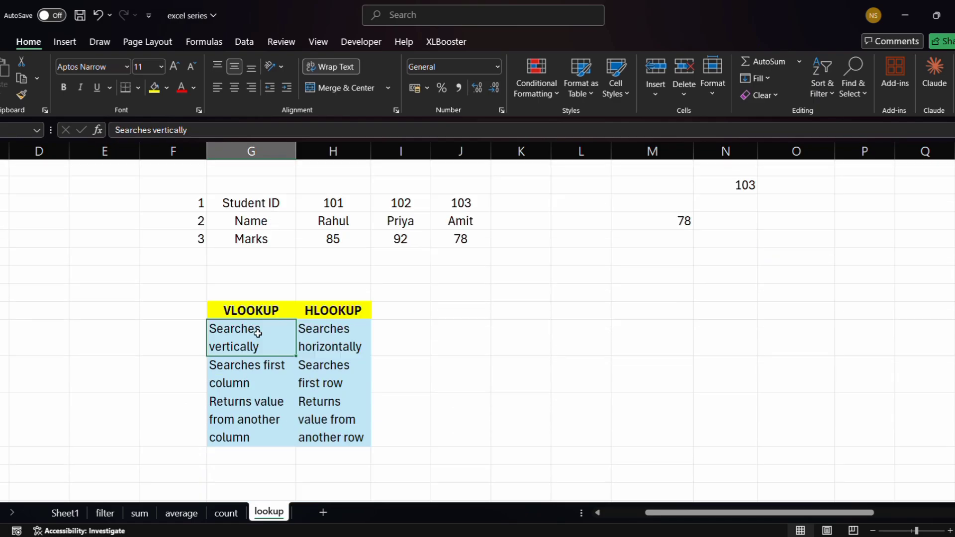
pyautogui.click(331, 334)
pyautogui.click(262, 333)
pyautogui.scroll(3, 143, 336)
pyautogui.scroll(5, 143, 336)
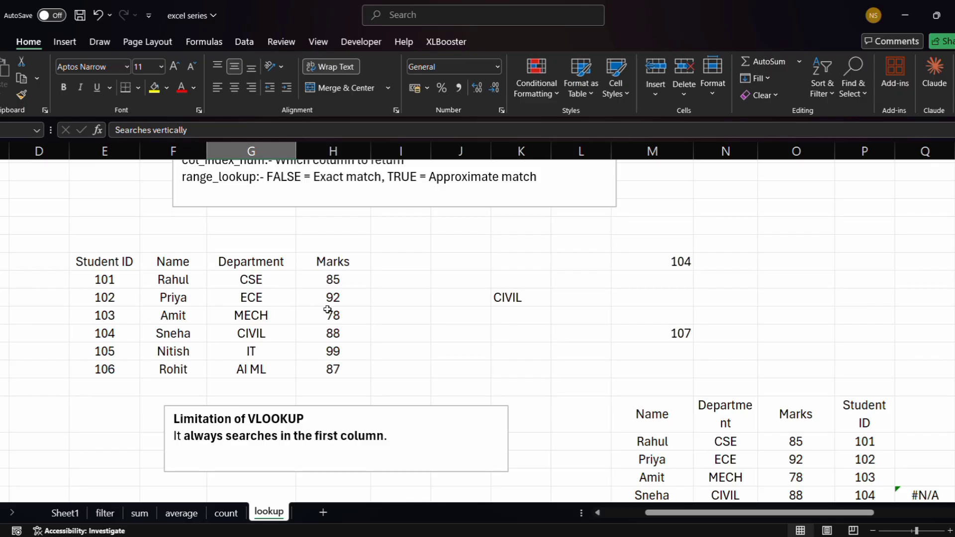
pyautogui.scroll(-1, 823, 357)
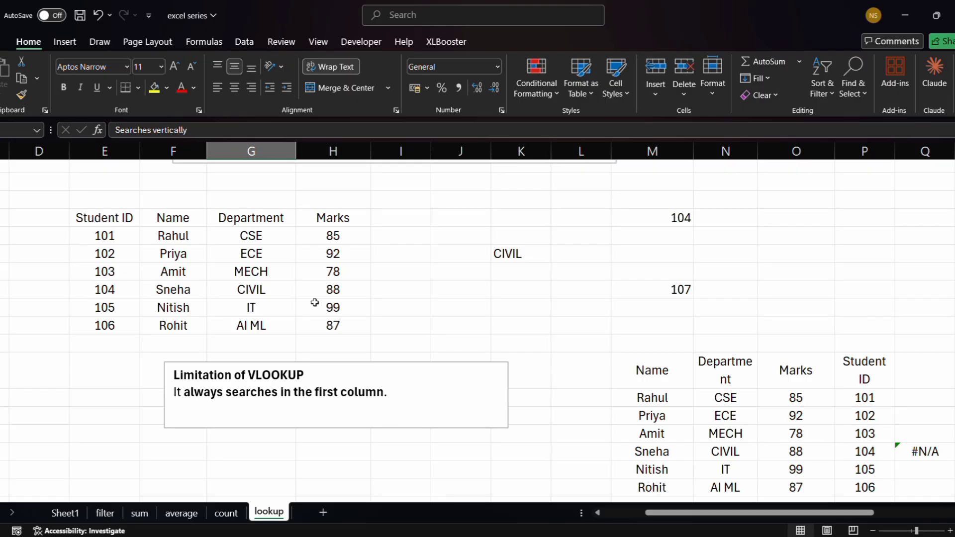
pyautogui.scroll(-5, 348, 305)
pyautogui.scroll(2, 349, 306)
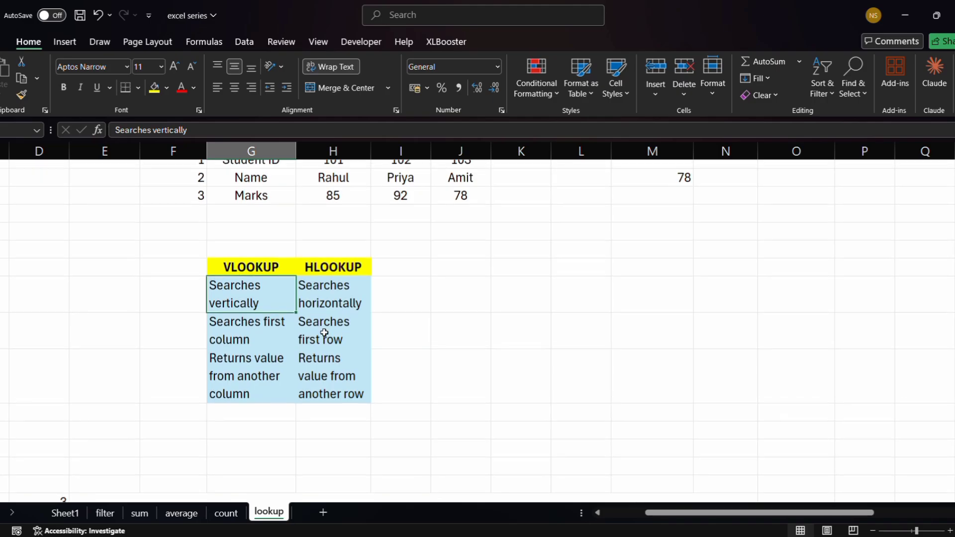
pyautogui.scroll(1, 325, 333)
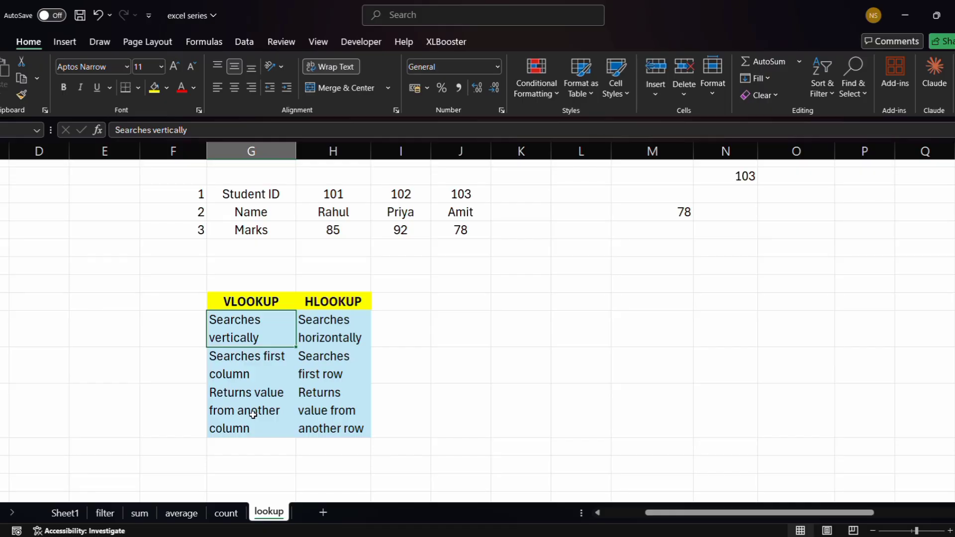
pyautogui.scroll(5, 235, 420)
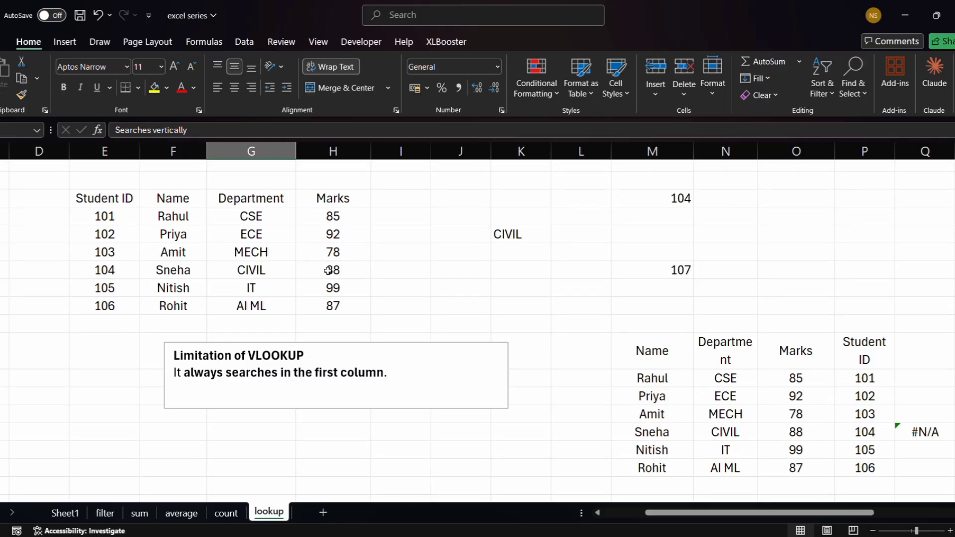
# Review the horizontal student table with the VLOOKUP versus HLOOKUP comparison, and read the XLOOKUP description, syntax and sample tables
pyautogui.scroll(-5, 326, 308)
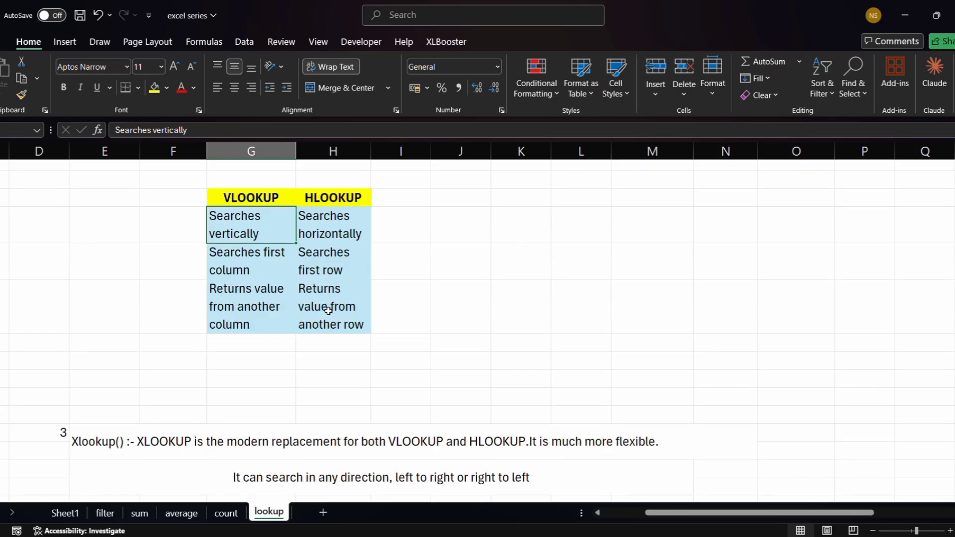
pyautogui.scroll(3, 326, 313)
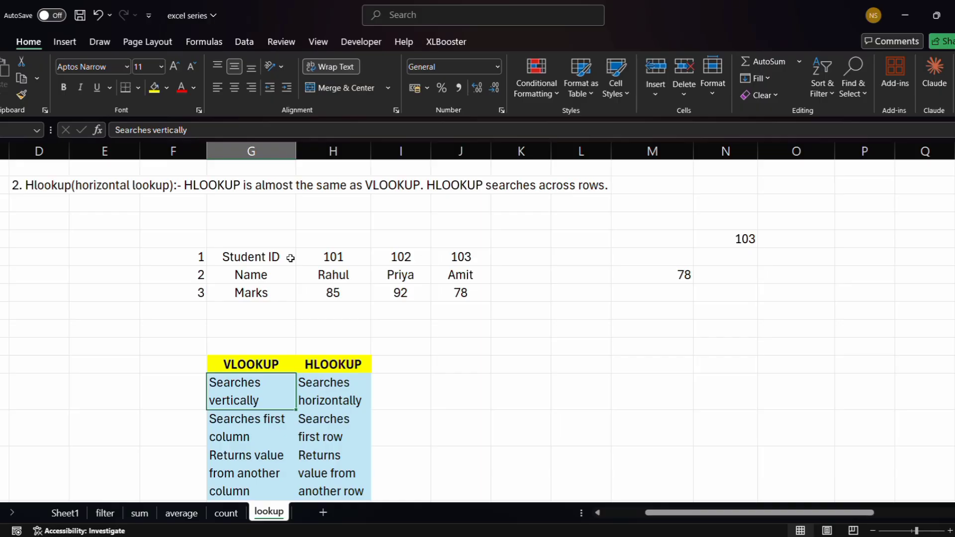
pyautogui.scroll(-1, 290, 258)
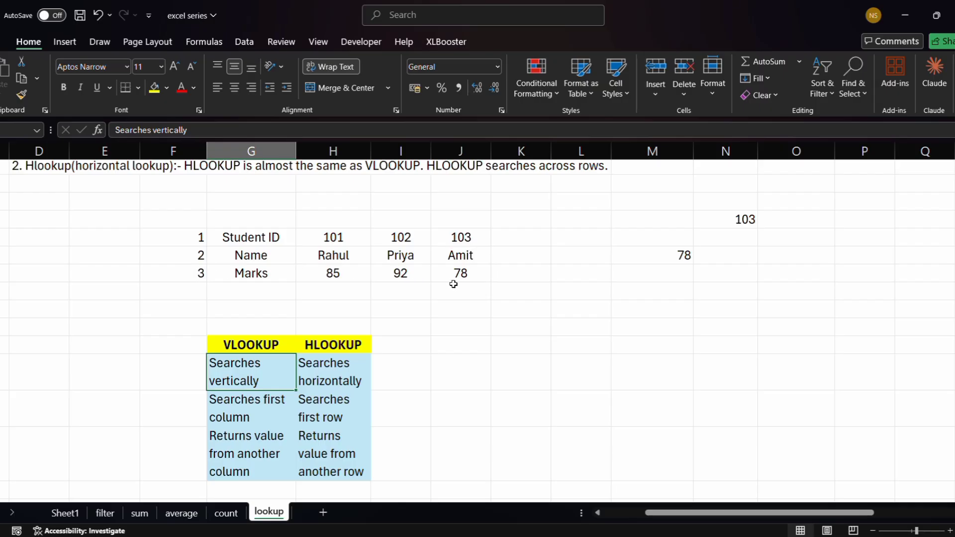
pyautogui.scroll(-2, 462, 279)
pyautogui.scroll(-5, 462, 280)
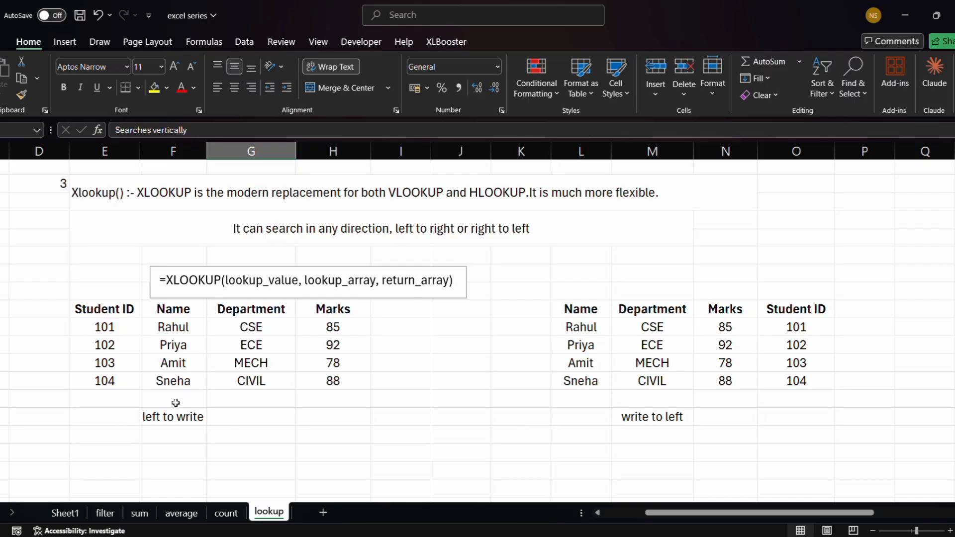
pyautogui.scroll(-1, 260, 424)
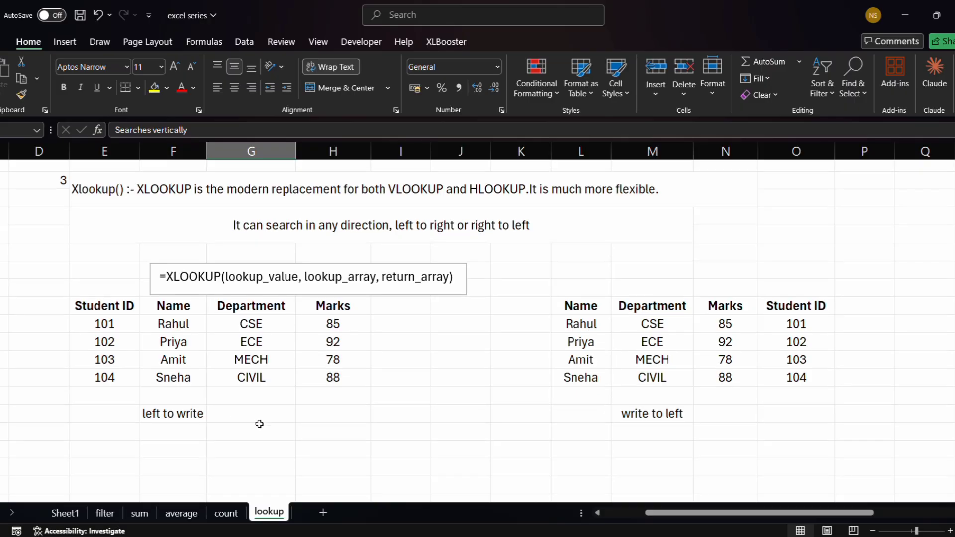
pyautogui.scroll(-1, 259, 424)
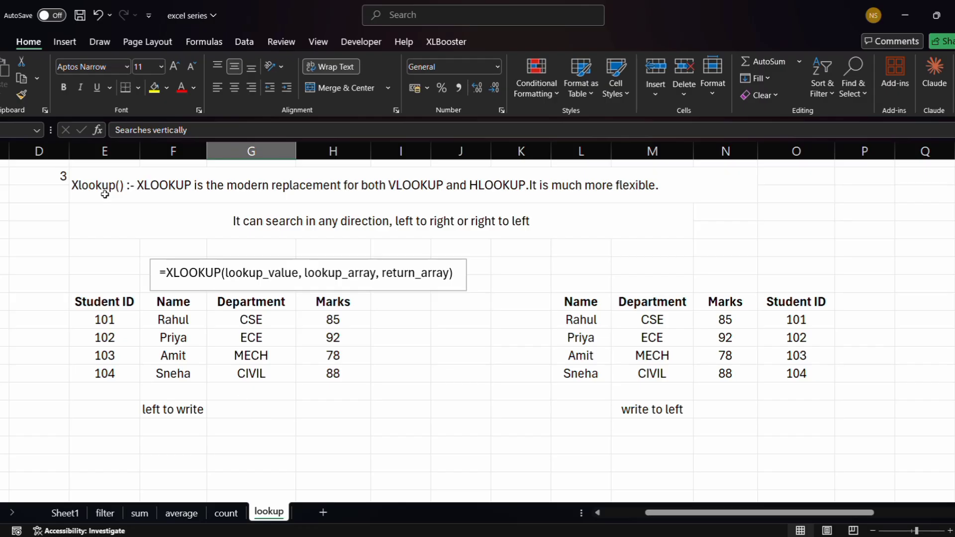
pyautogui.scroll(-3, 435, 465)
pyautogui.scroll(4, 435, 464)
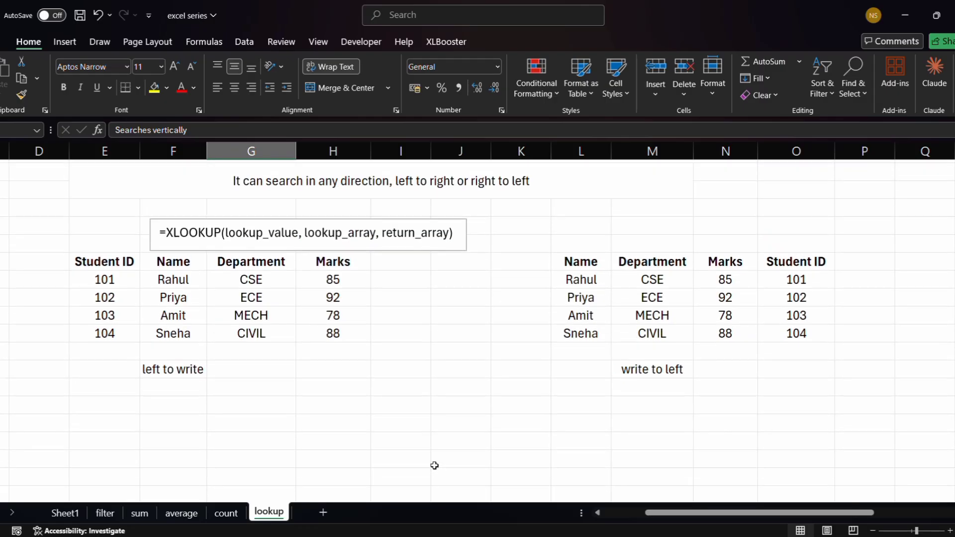
pyautogui.scroll(2, 435, 465)
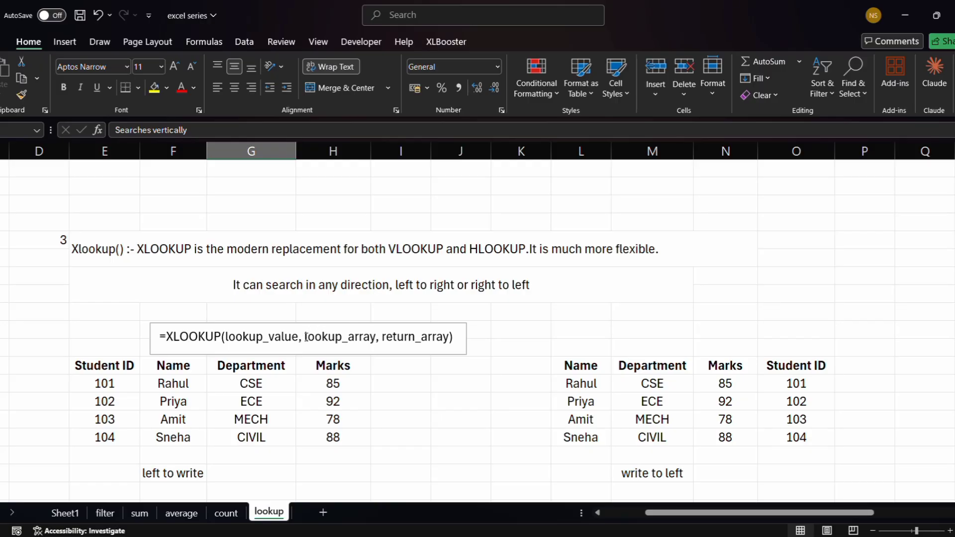
# Compare XLOOKUP's three-argument syntax and any-direction search with the earlier HLOOKUP example and the VLOOKUP versus HLOOKUP comparison table
pyautogui.scroll(3, 325, 218)
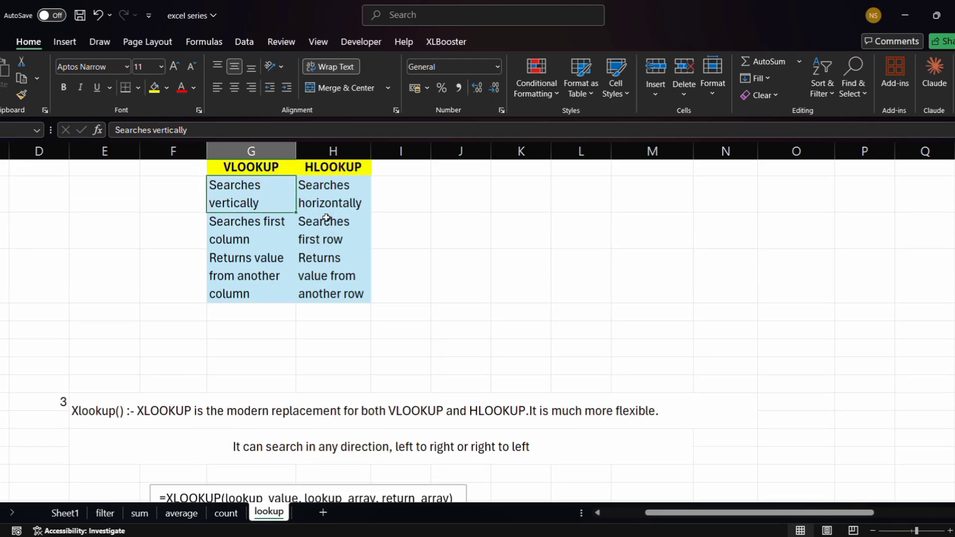
pyautogui.scroll(10, 326, 218)
pyautogui.scroll(-13, 326, 217)
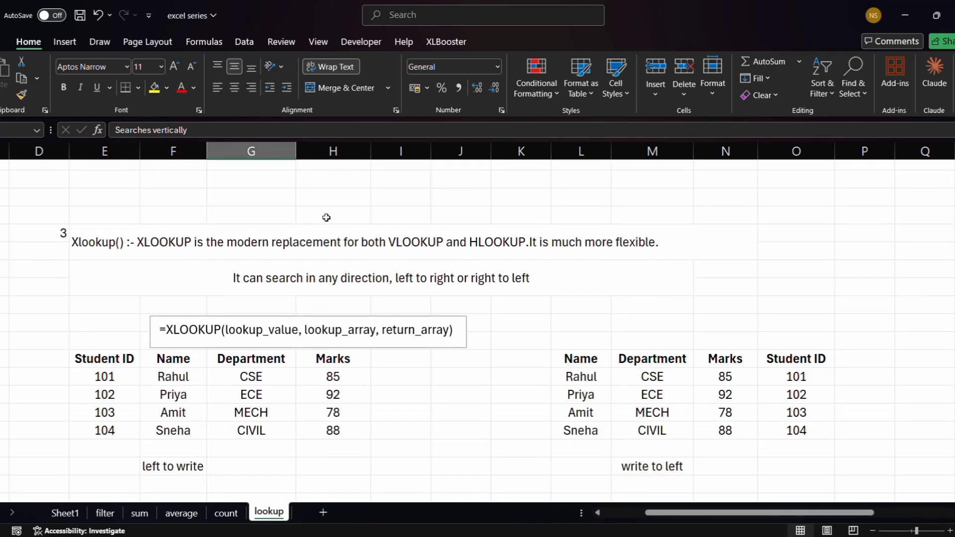
pyautogui.scroll(-1, 326, 218)
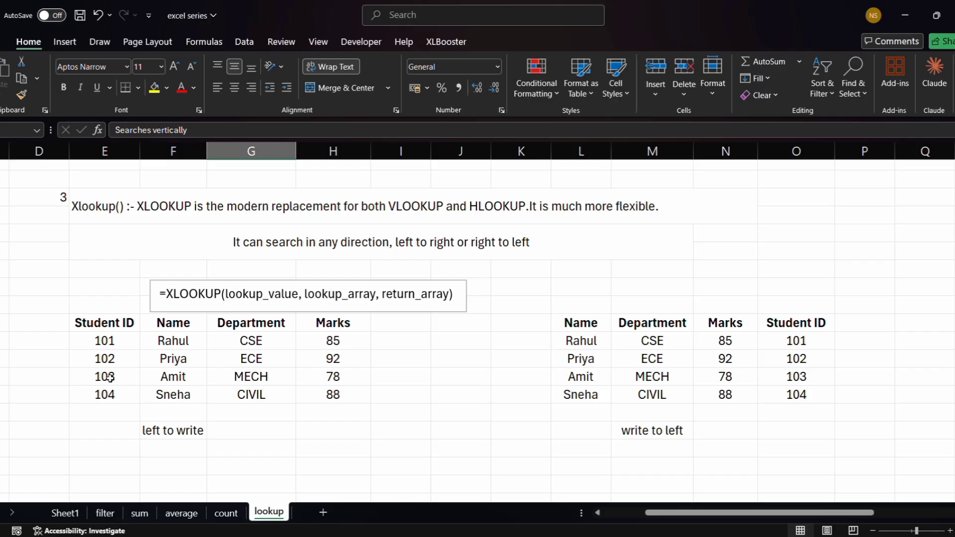
pyautogui.scroll(-1, 352, 424)
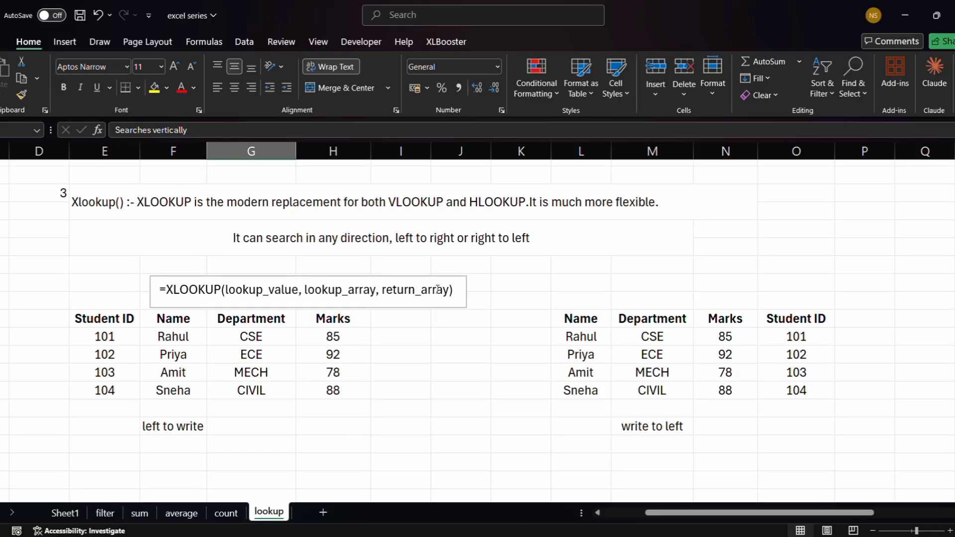
pyautogui.scroll(6, 437, 289)
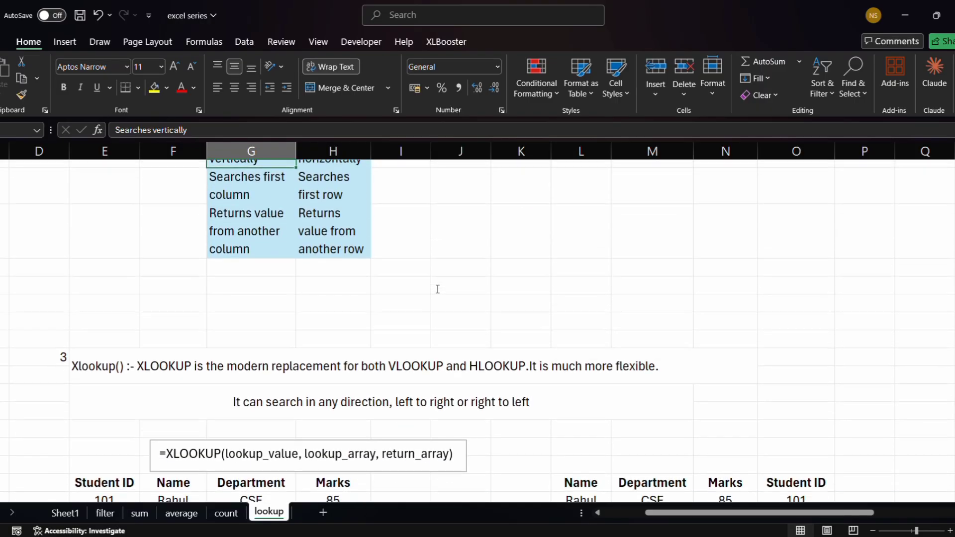
pyautogui.scroll(4, 438, 289)
pyautogui.scroll(-8, 438, 289)
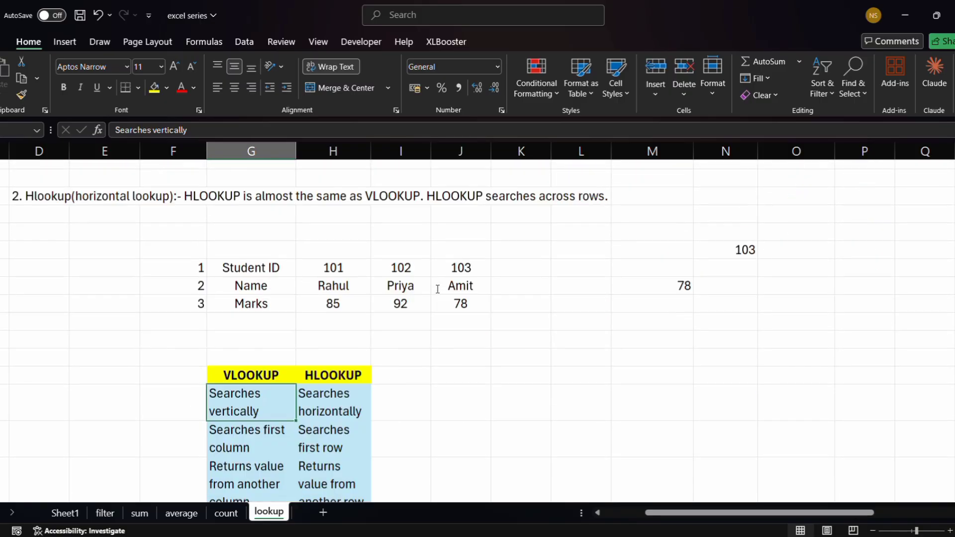
pyautogui.scroll(-1, 438, 289)
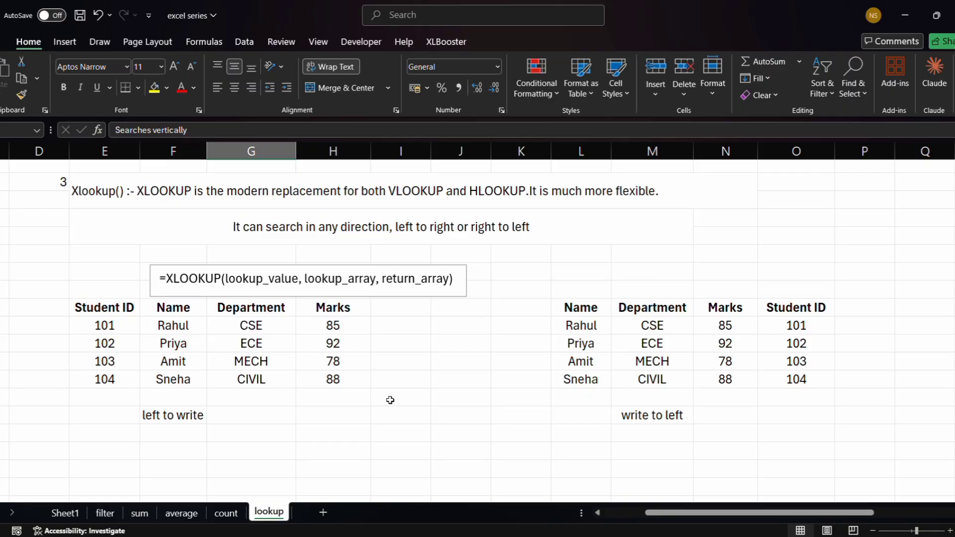
# Enter 104 in D77 as the student ID to look up, below the first XLOOKUP sample table
pyautogui.scroll(-1, 390, 401)
pyautogui.click(234, 432)
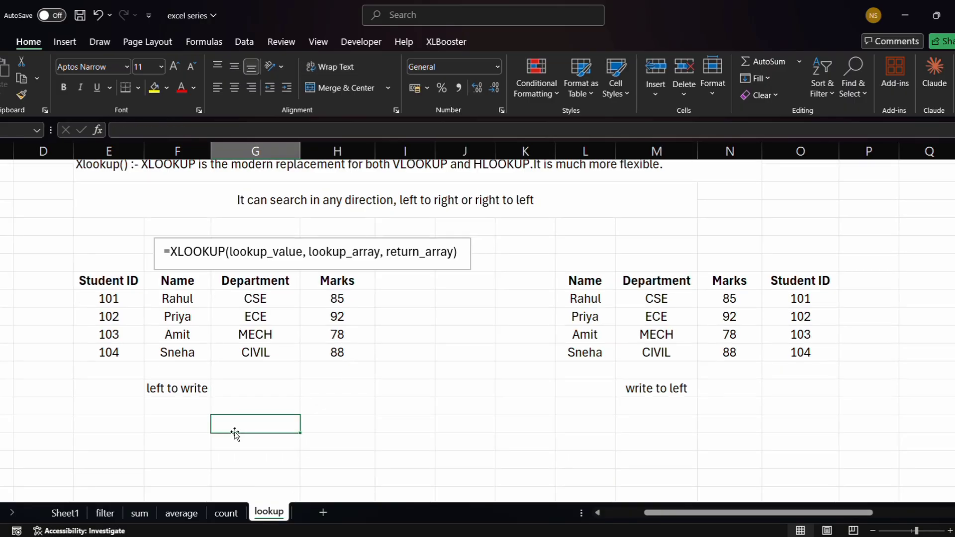
pyautogui.click(48, 436)
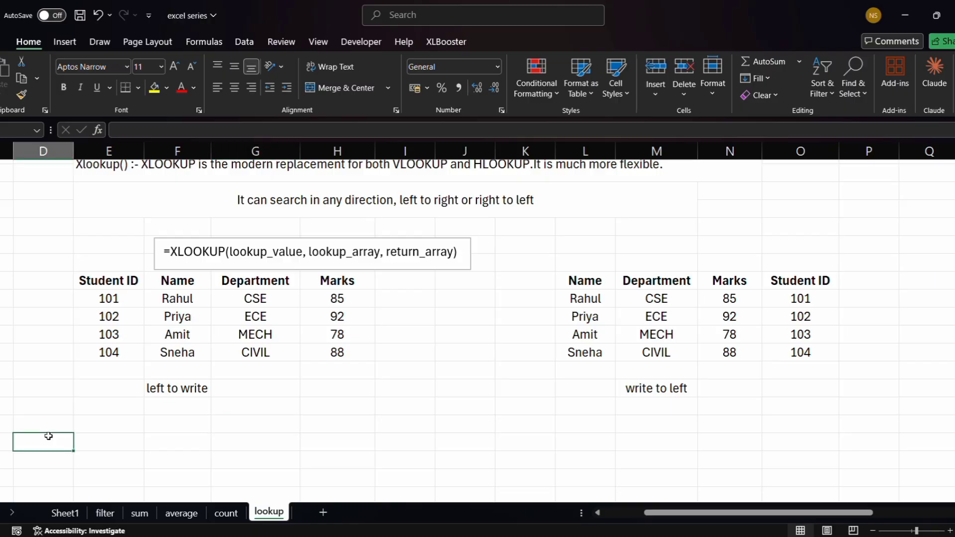
pyautogui.write('104')
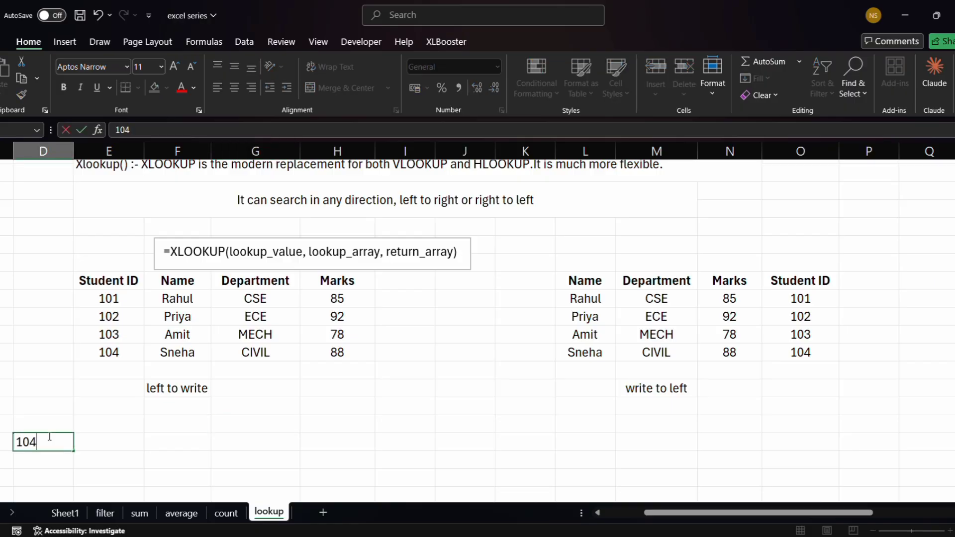
pyautogui.press('Return')
# Begin an XLOOKUP formula in F77 with D77 as the lookup value
pyautogui.click(178, 446)
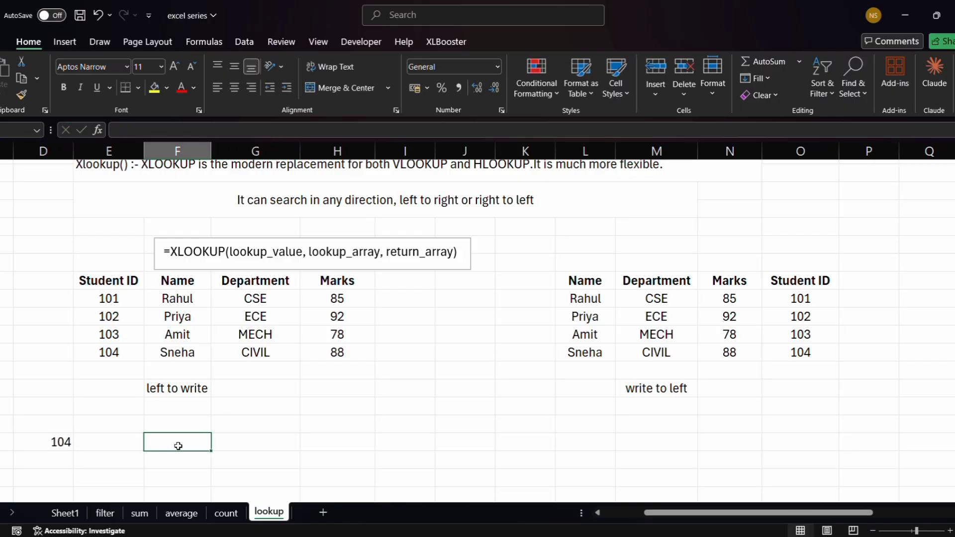
pyautogui.write('=xloo')
pyautogui.press('Tab')
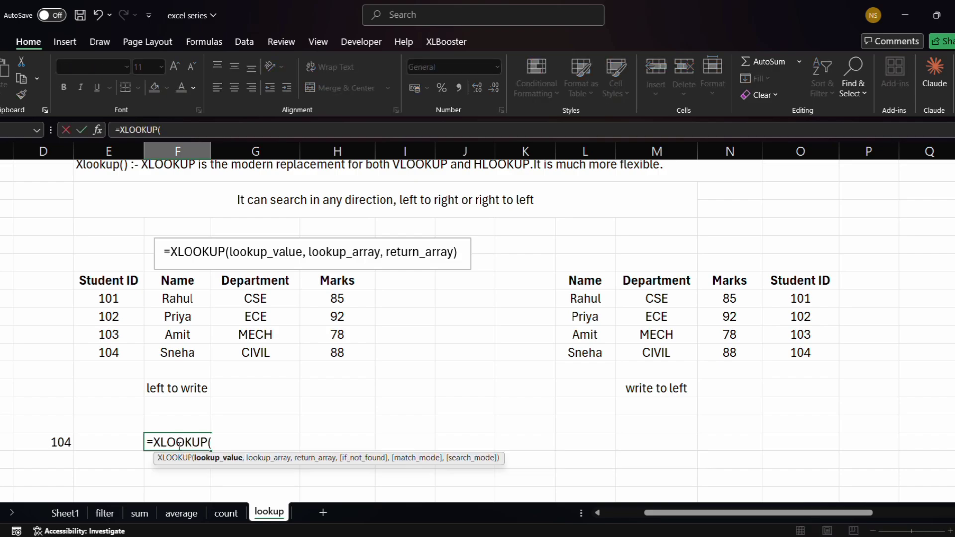
pyautogui.click(56, 443)
pyautogui.write(',')
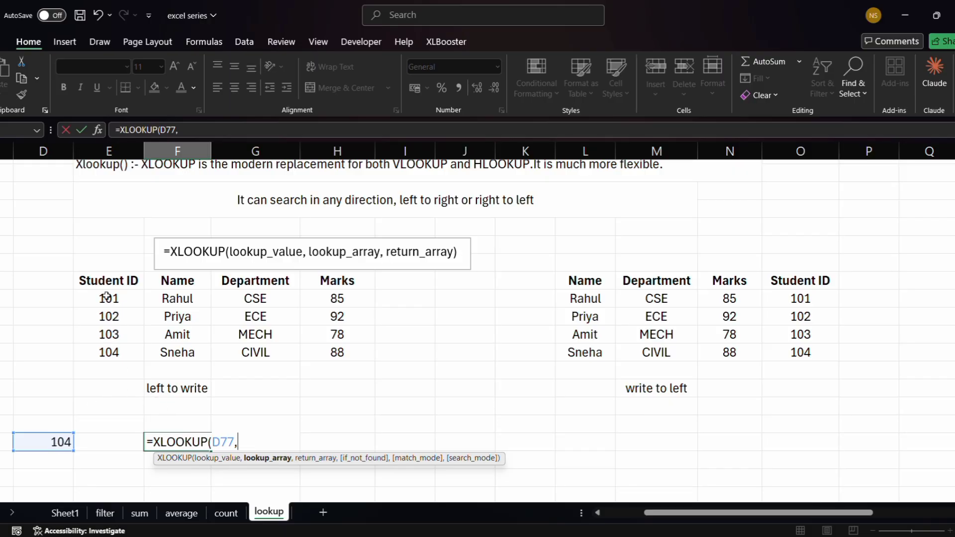
# Complete the F77 formula with E69:E72 as the lookup array, F69:F72 as the return array and "not found" as the if-not-found text
pyautogui.moveTo(109, 298); pyautogui.dragTo(113, 351)
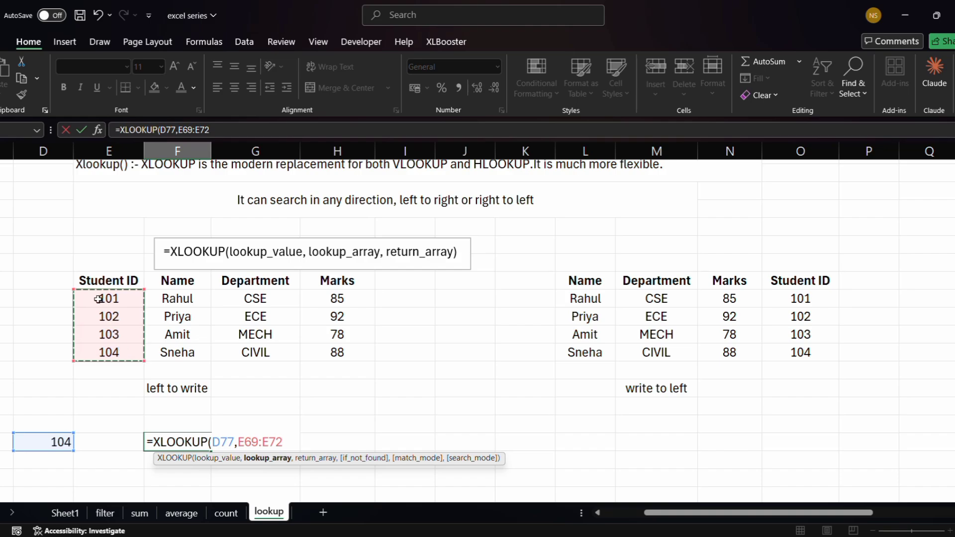
pyautogui.write(',')
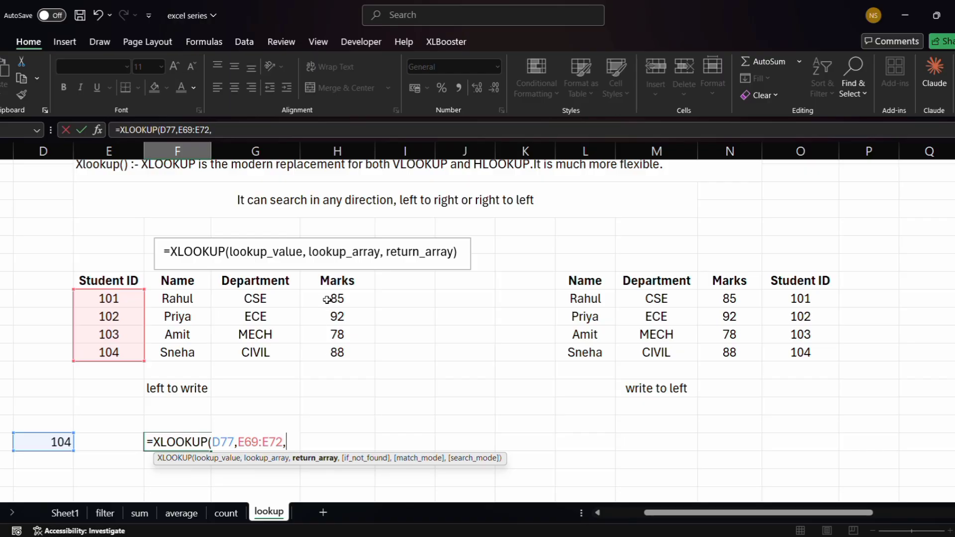
pyautogui.moveTo(172, 299); pyautogui.dragTo(185, 351)
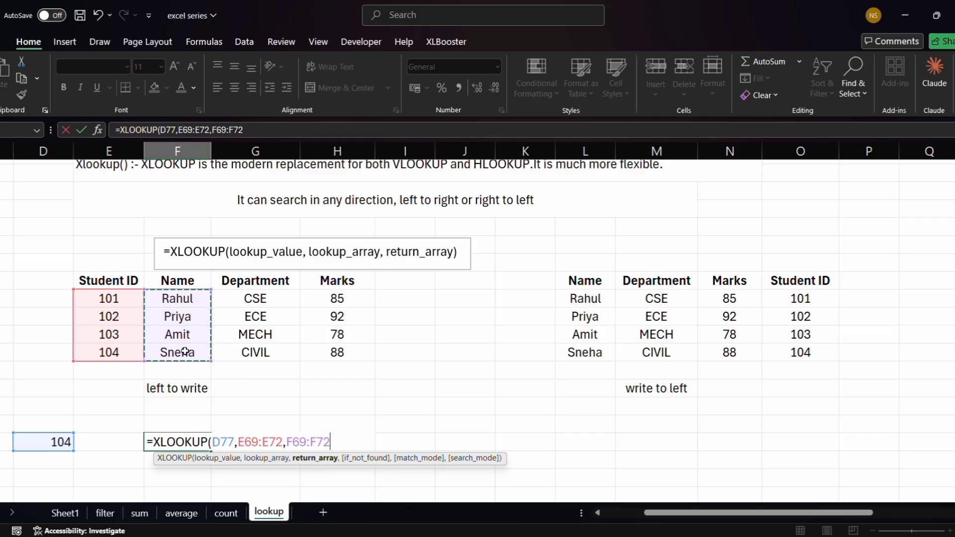
pyautogui.write(',')
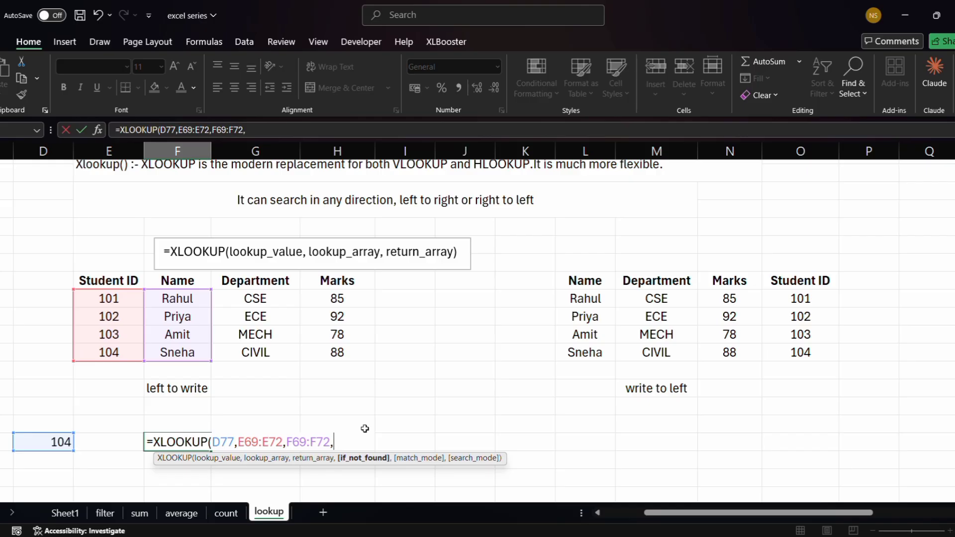
pyautogui.write('"not found")')
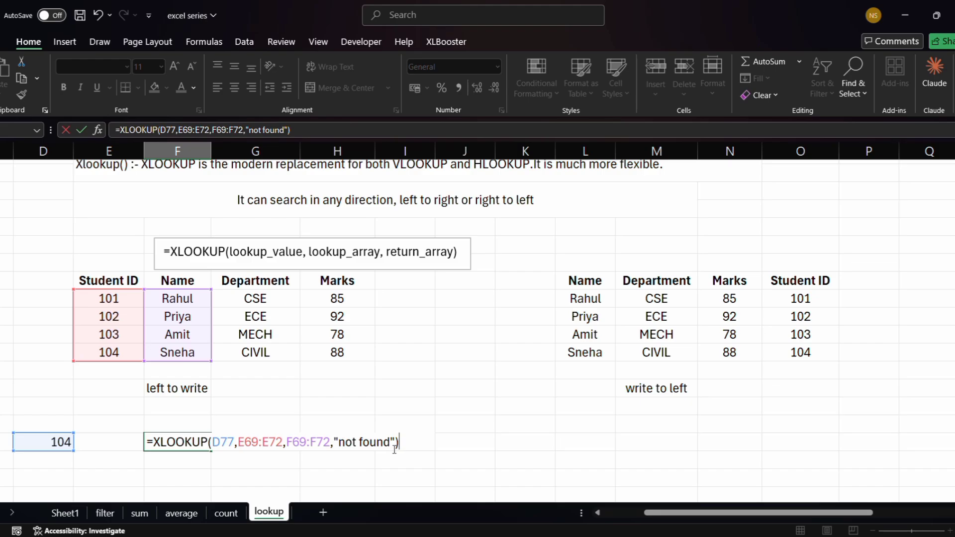
pyautogui.press('Return')
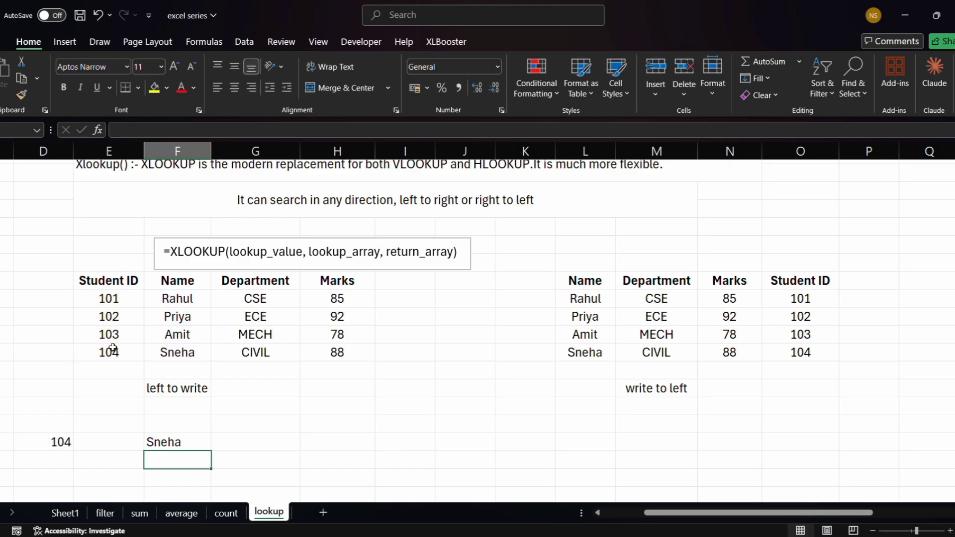
# Set the lookup ID in D77 to 107 and check the XLOOKUP formula in F77
pyautogui.click(56, 444)
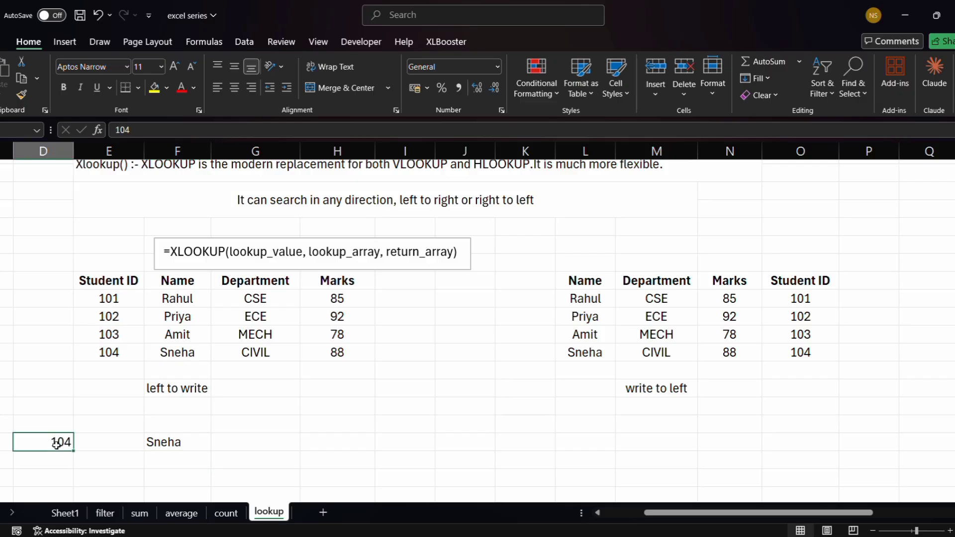
pyautogui.write('10')
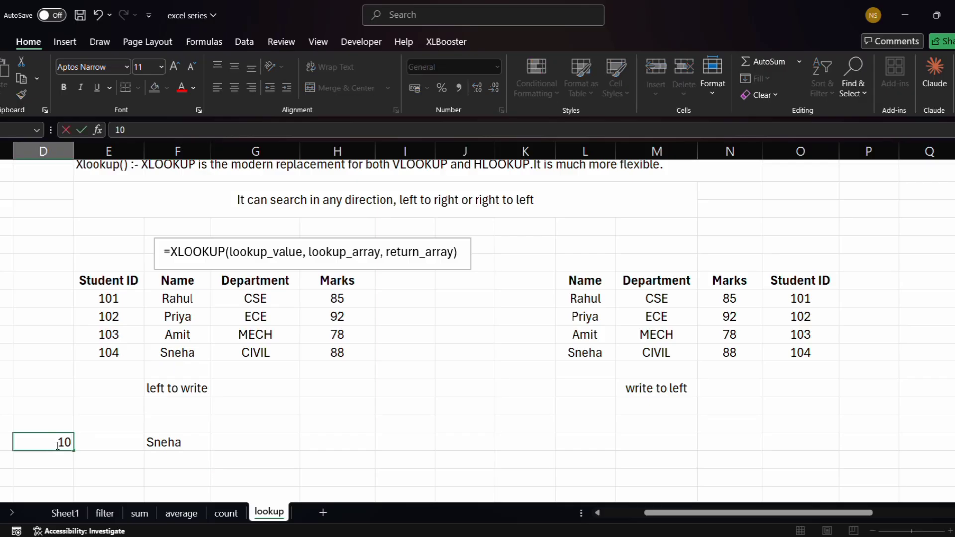
pyautogui.write('7')
pyautogui.press('Return')
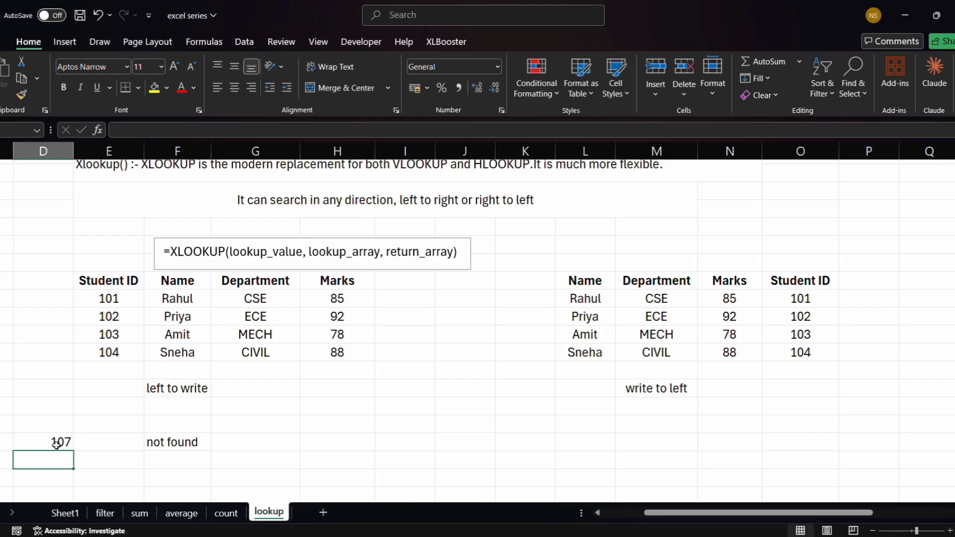
pyautogui.click(198, 444)
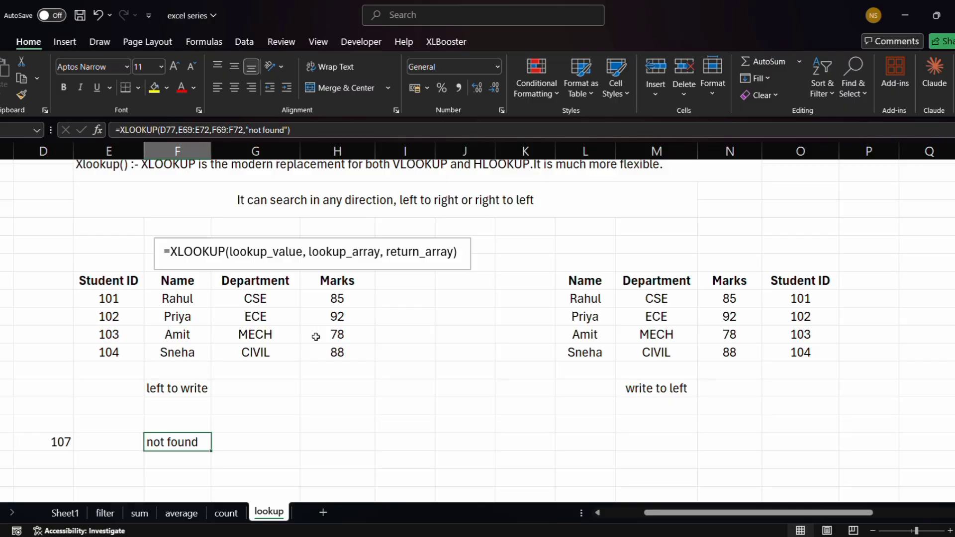
# Begin an XLOOKUP formula in M77, below the second XLOOKUP sample table, with O72 as the lookup value
pyautogui.hscroll(2, 843, 378)
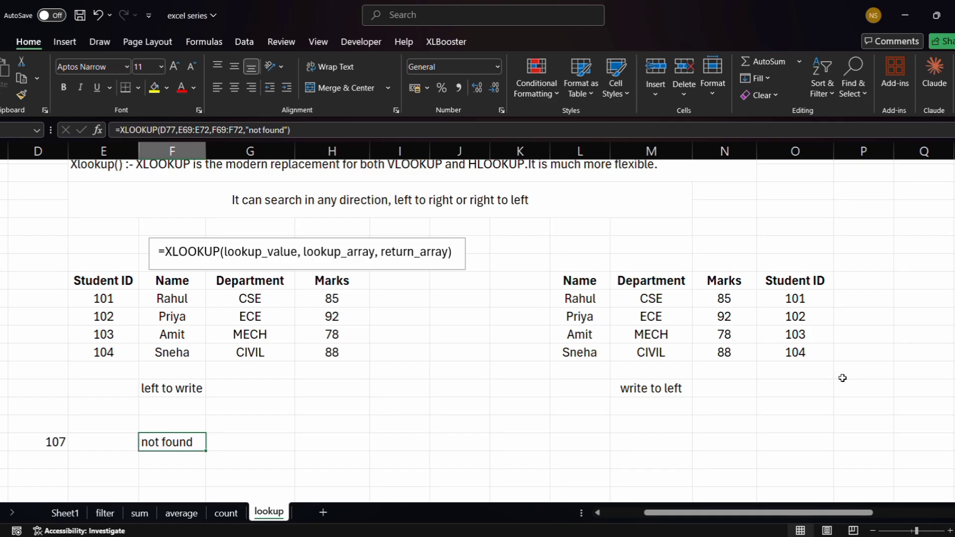
pyautogui.click(625, 449)
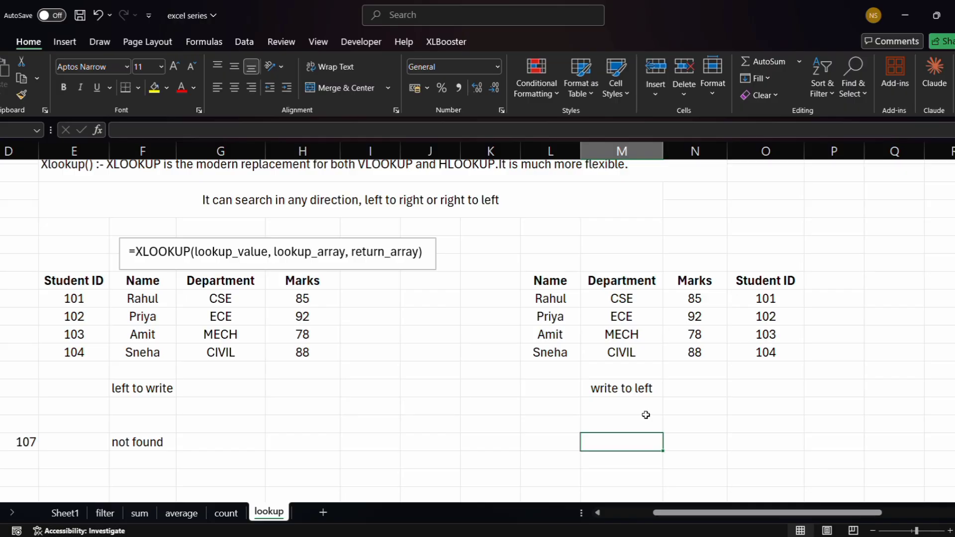
pyautogui.write('=xloo')
pyautogui.press('Tab')
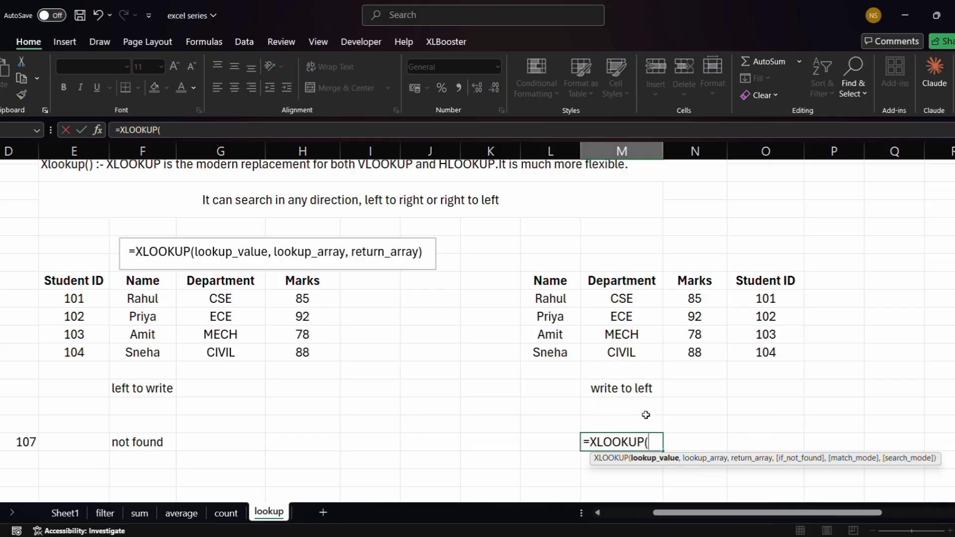
pyautogui.click(778, 353)
pyautogui.write(',')
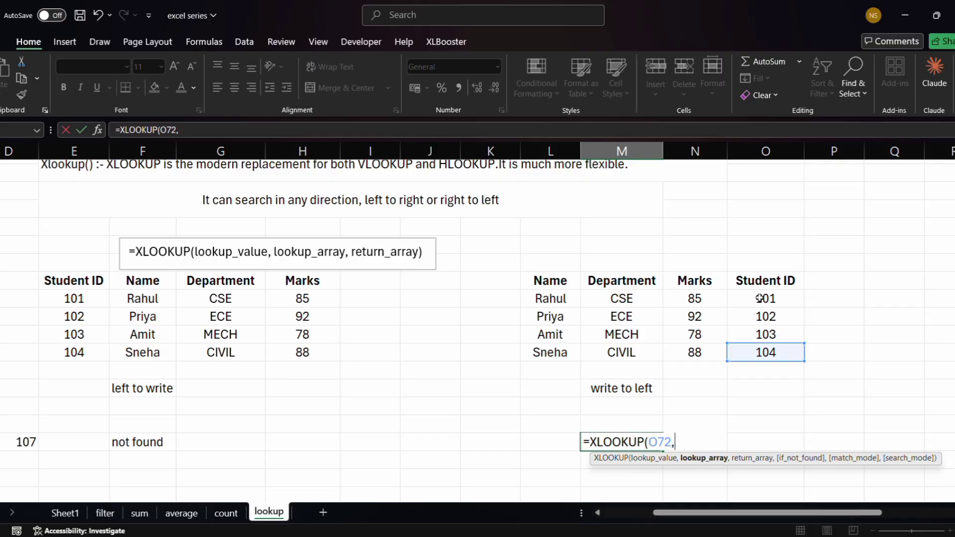
# Complete the M77 formula with O69:O72 as the lookup array, M69:M72 as the return array and "NOT FOUND" as the if-not-found text
pyautogui.moveTo(759, 299); pyautogui.dragTo(772, 355)
pyautogui.write(',')
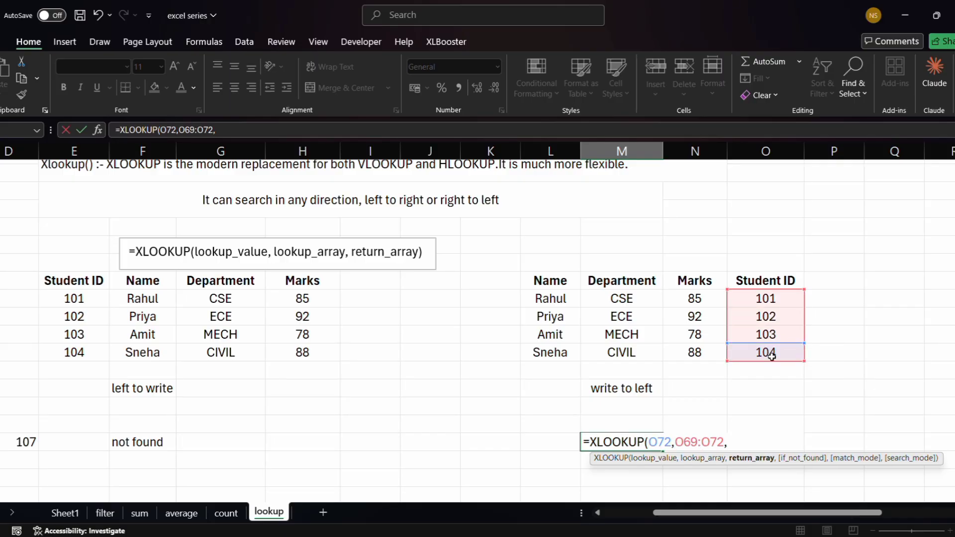
pyautogui.moveTo(610, 297); pyautogui.dragTo(628, 352)
pyautogui.write(',"NOT')
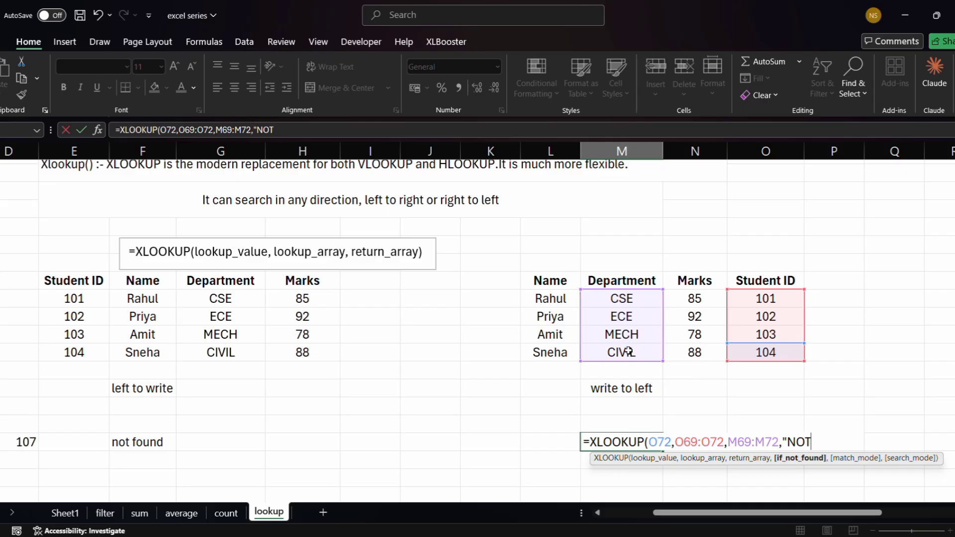
pyautogui.write(' FOUND")')
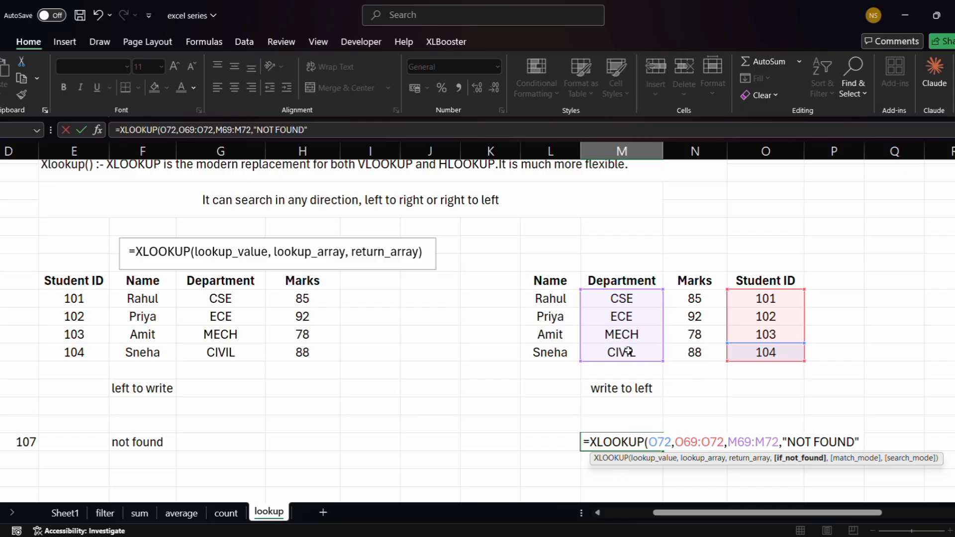
pyautogui.press('Return')
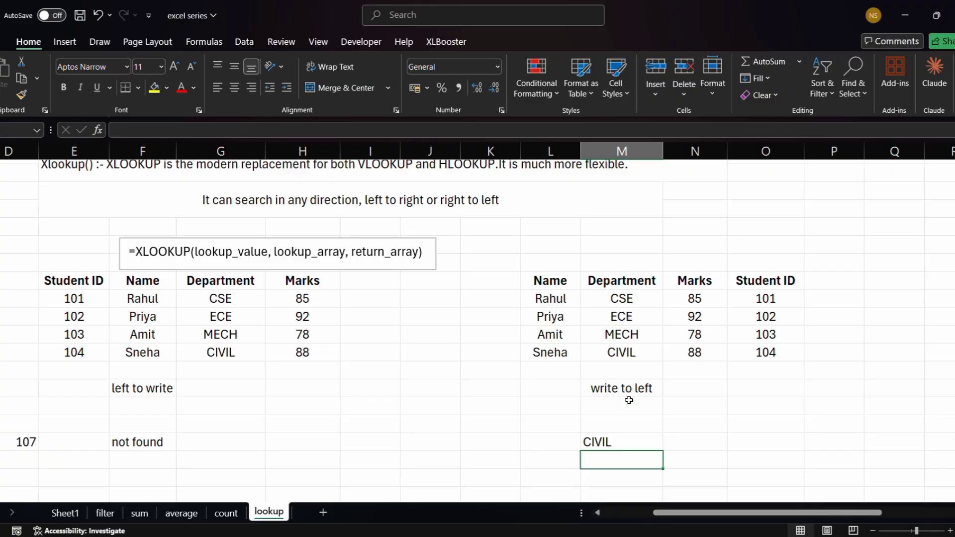
pyautogui.click(627, 441)
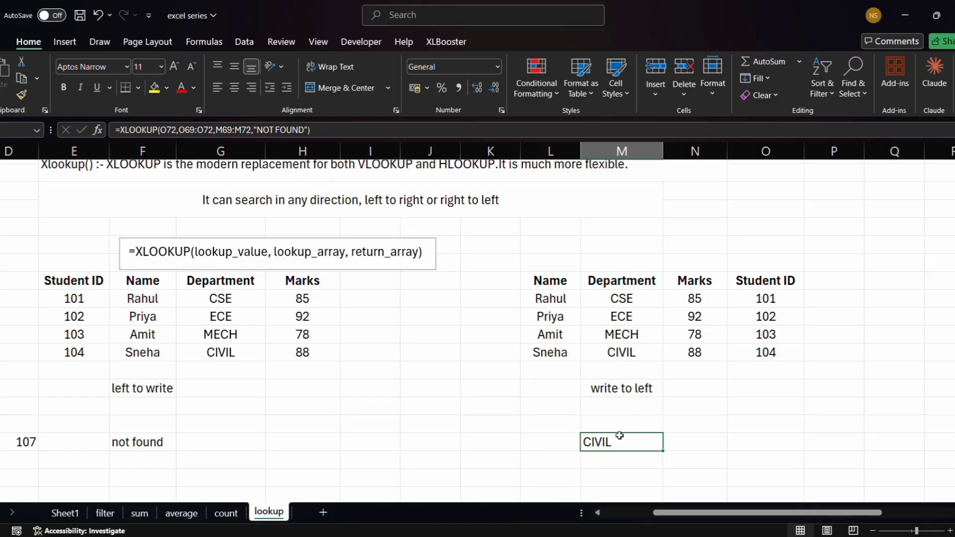
pyautogui.click(484, 420)
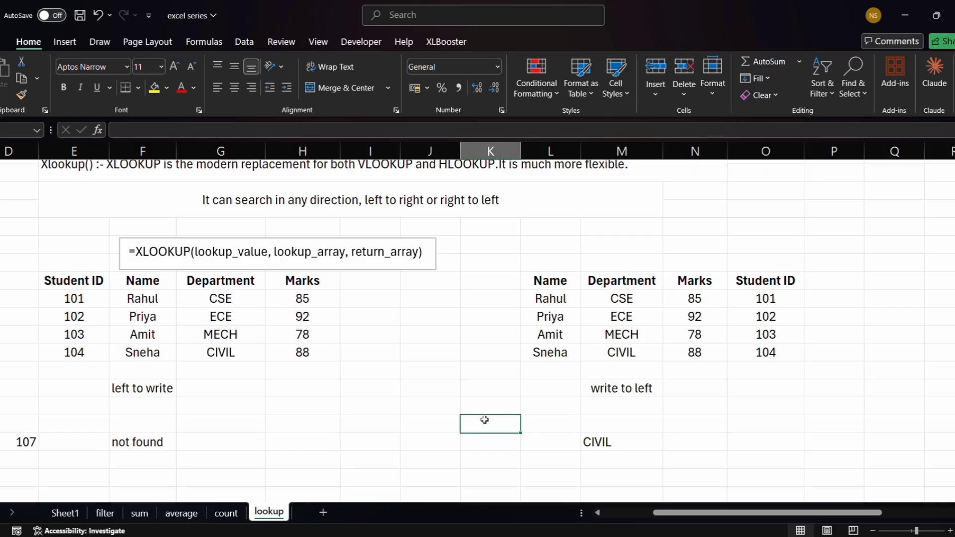
# Review the lookup sheet's VLOOKUP, HLOOKUP and XLOOKUP sections, including the syntax notes, the VLOOKUP limitation and the example tables
pyautogui.hscroll(-1, 112, 308)
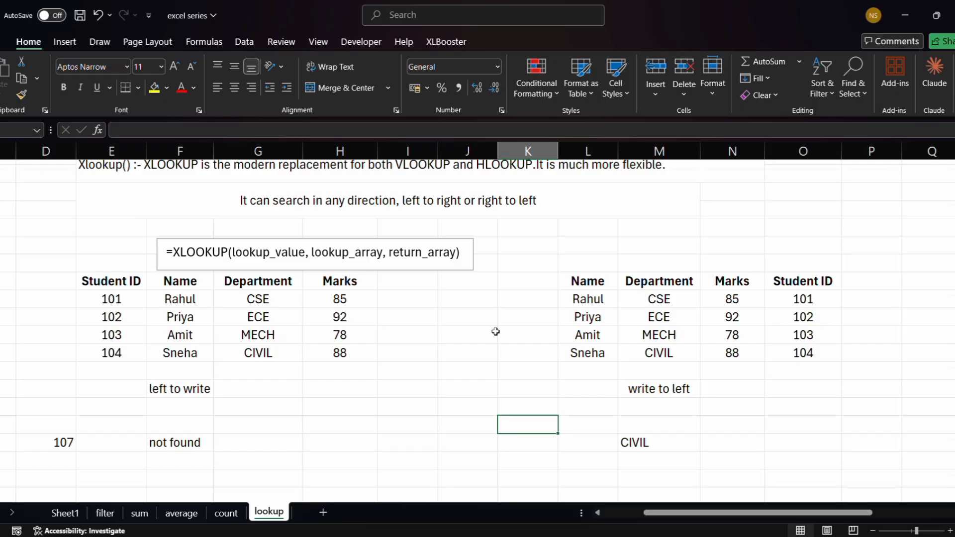
pyautogui.scroll(15, 496, 331)
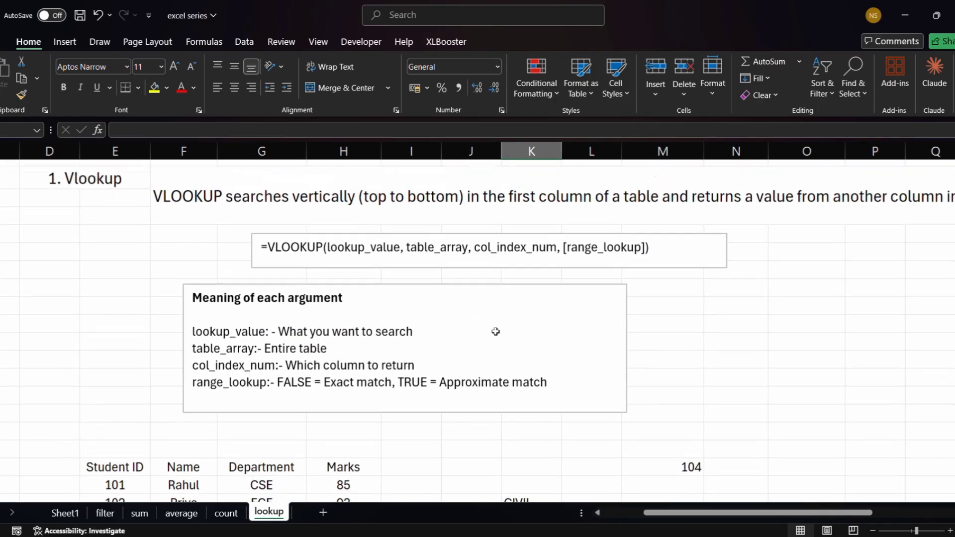
pyautogui.scroll(-5, 495, 332)
pyautogui.scroll(3, 496, 331)
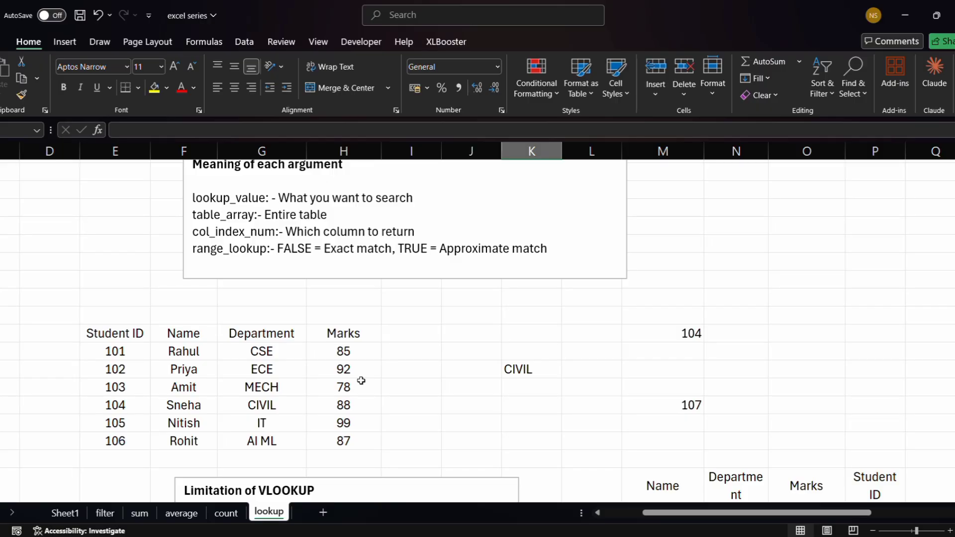
pyautogui.scroll(-3, 363, 380)
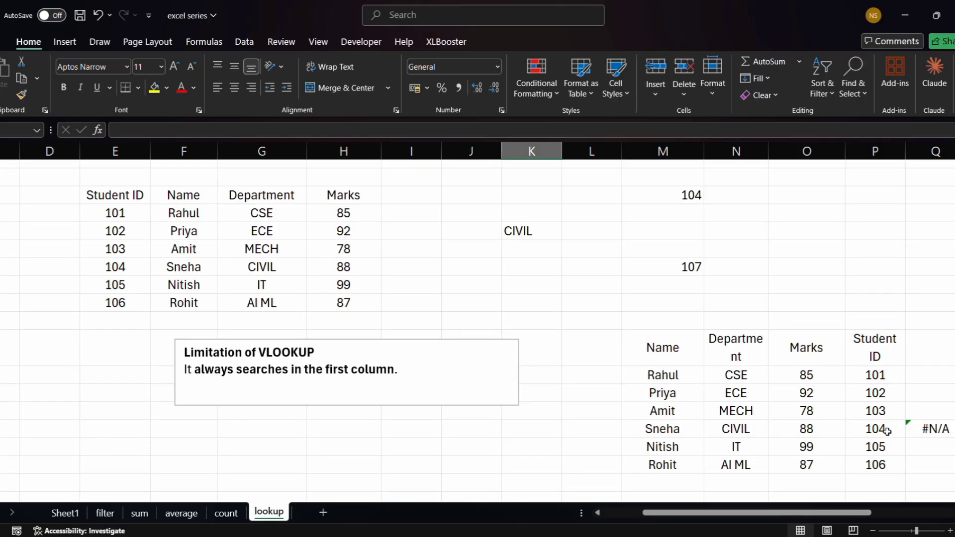
pyautogui.scroll(-1, 671, 441)
pyautogui.scroll(-2, 671, 440)
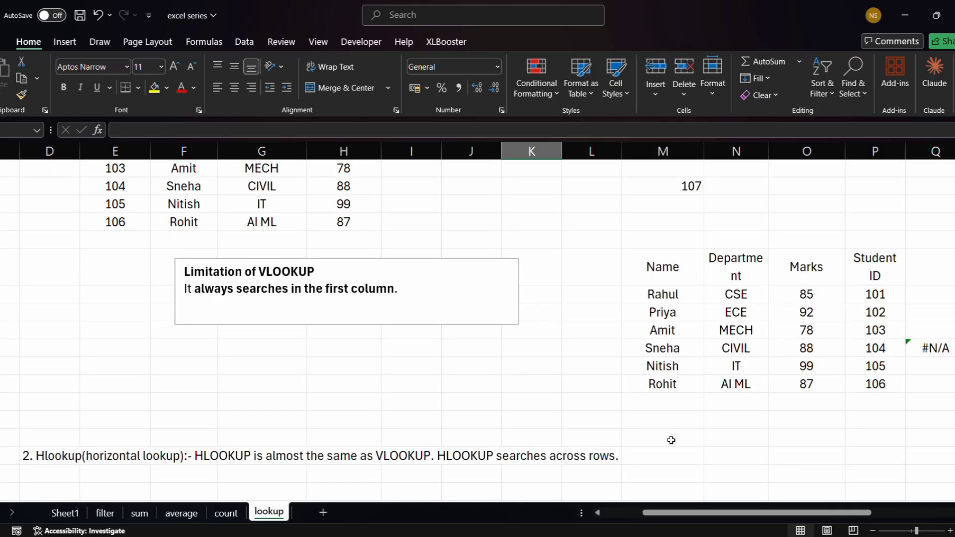
pyautogui.scroll(-5, 316, 386)
pyautogui.scroll(-8, 316, 386)
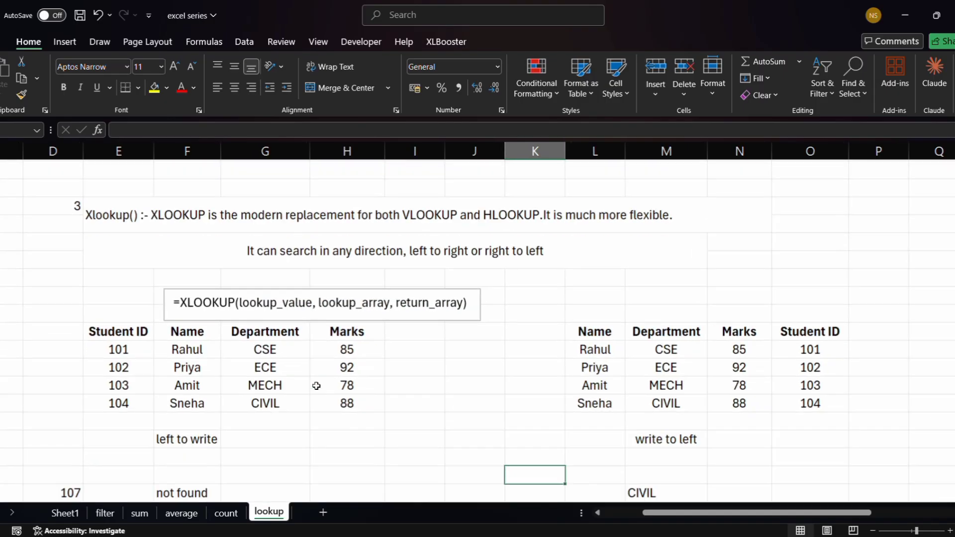
pyautogui.scroll(2, 316, 386)
pyautogui.scroll(2, 316, 386)
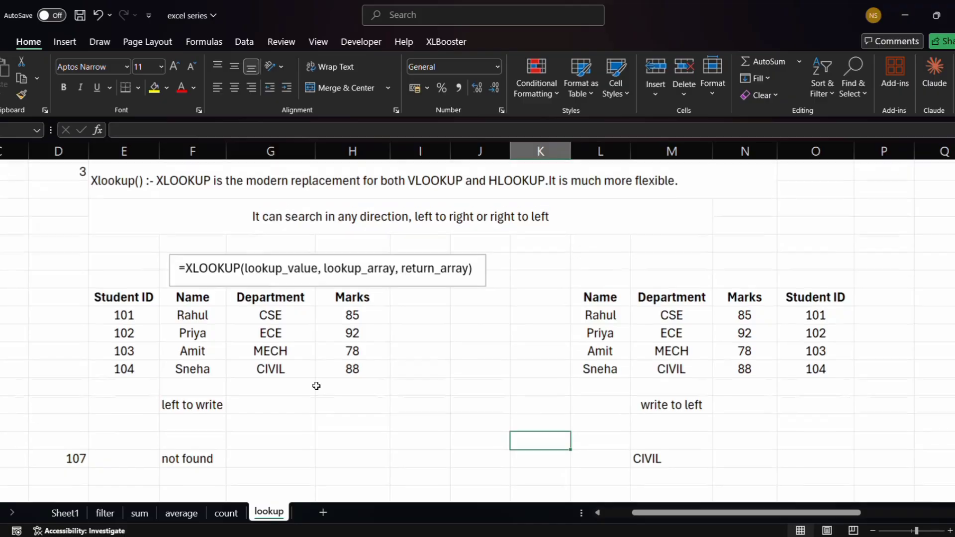
pyautogui.scroll(-1, 204, 313)
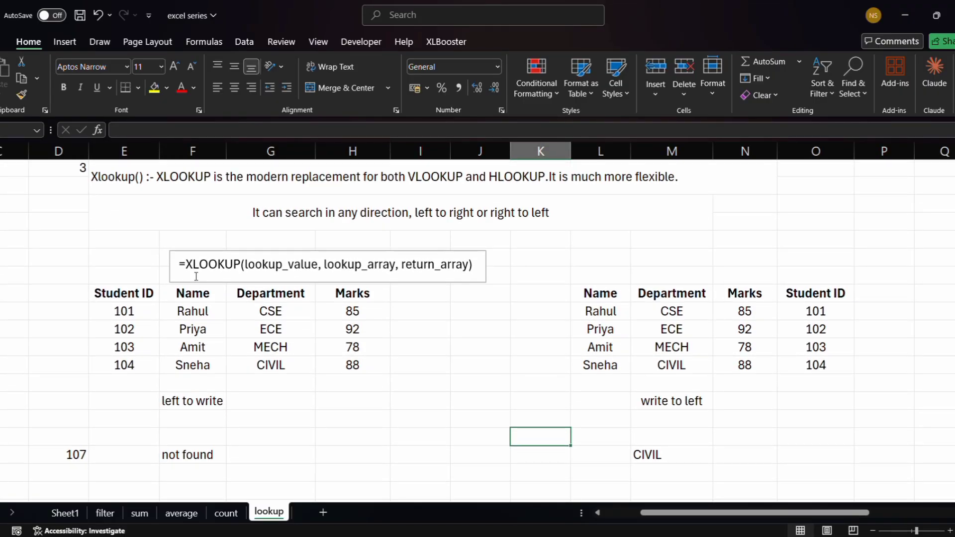